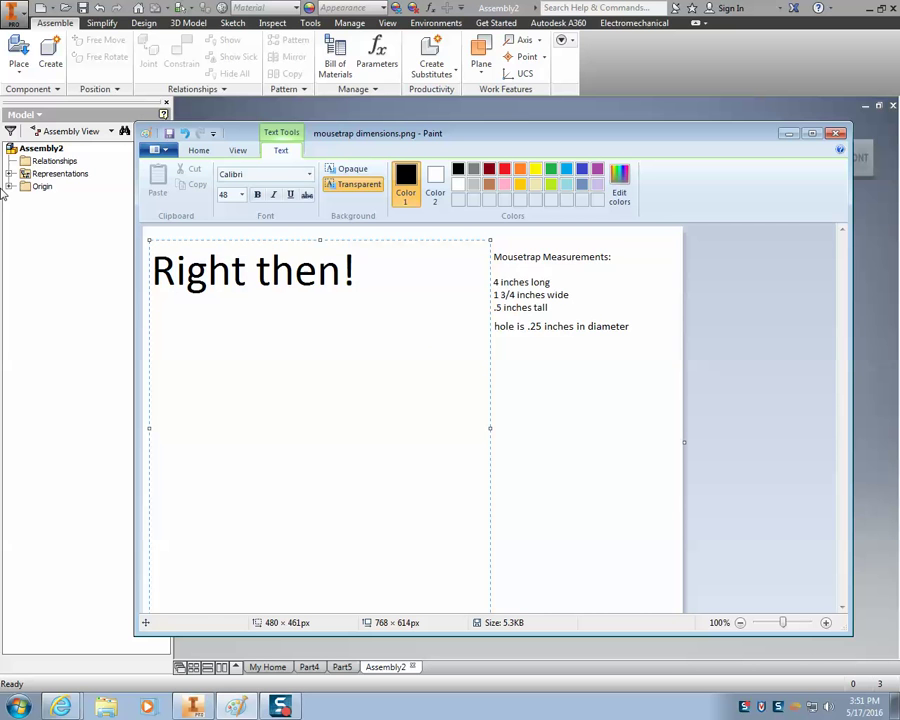
Replace the large note text in Paint with "Click PLACE from the component panel"
text(!)
key(ctrl+a)
text(Click PLACE )
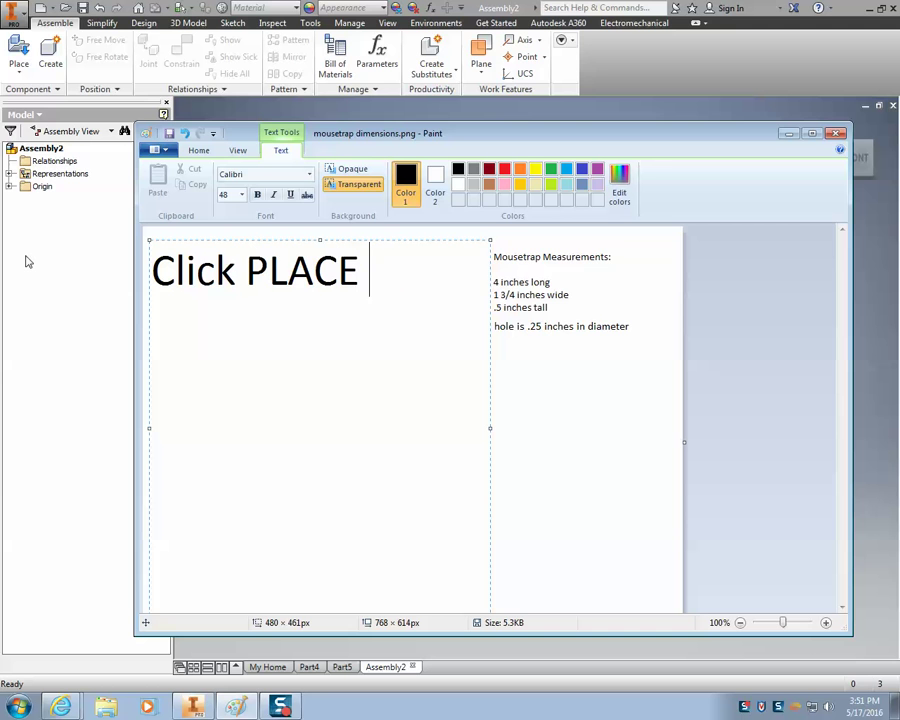
text(from the compo)
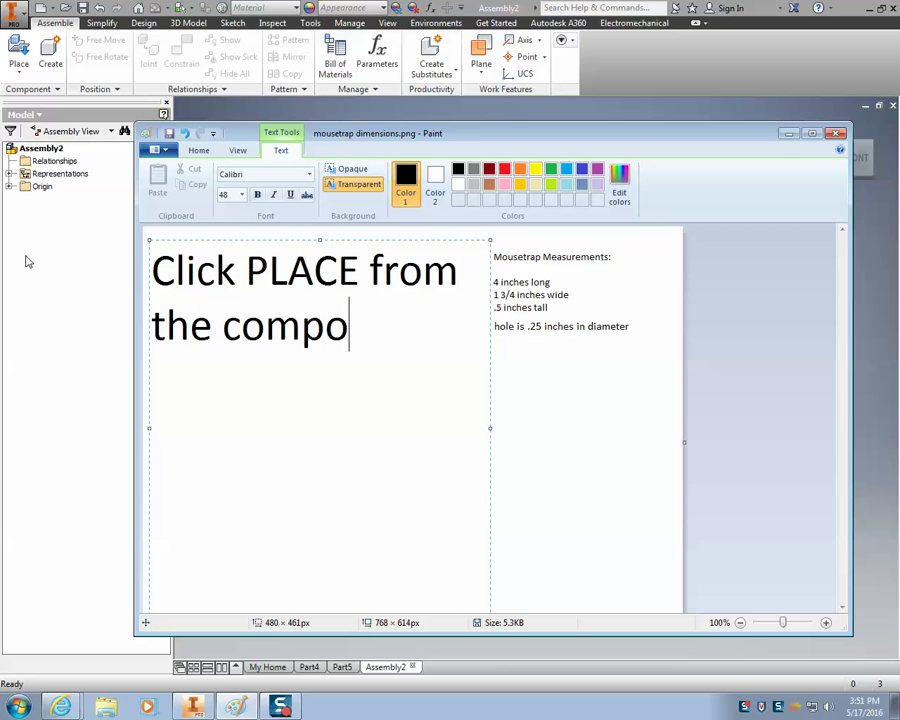
text(nent P)
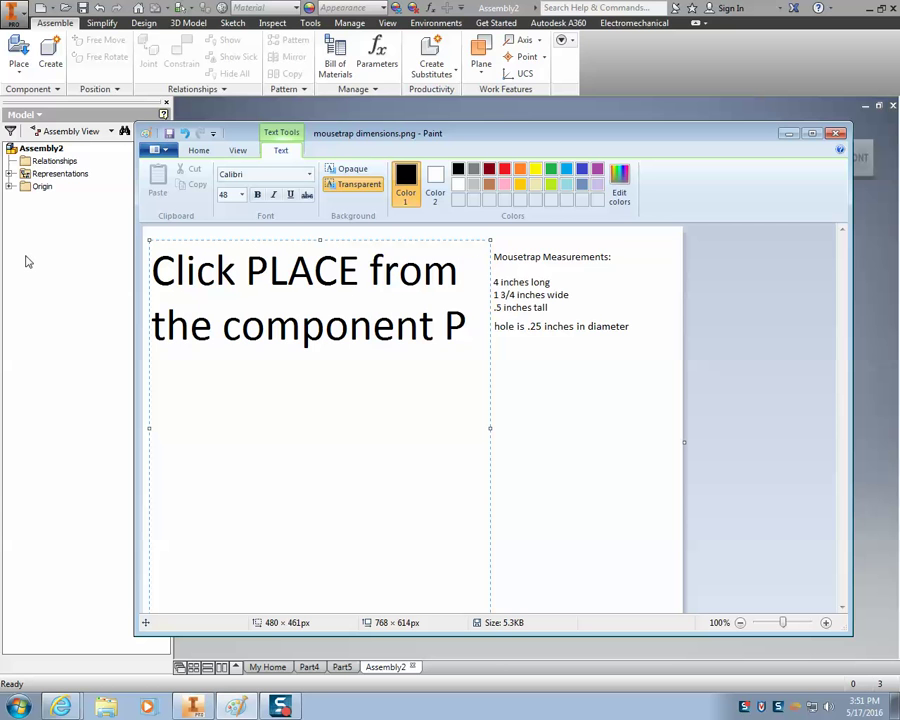
key(BackSpace)
text(panel)
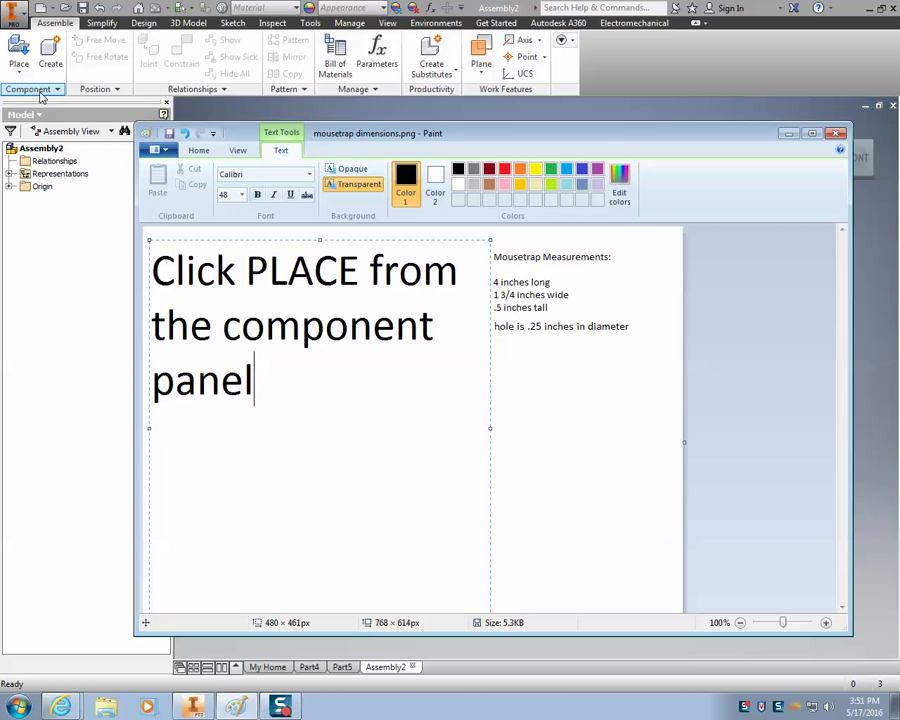
Switch to Inventor and place one instance of Mouse ARM 2.ipt in the empty assembly
click(20, 52)
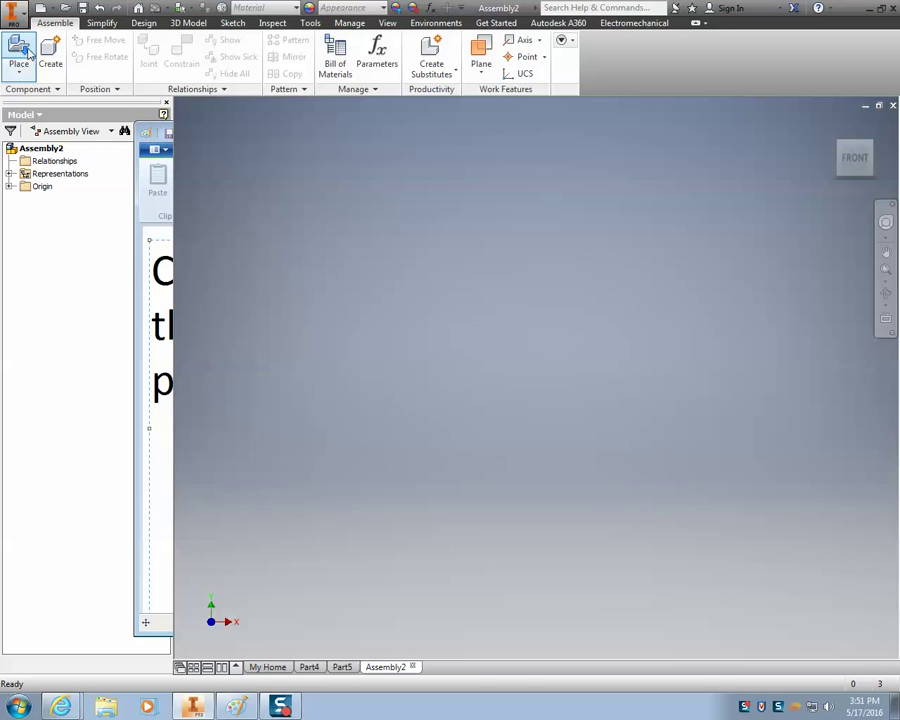
click(472, 318)
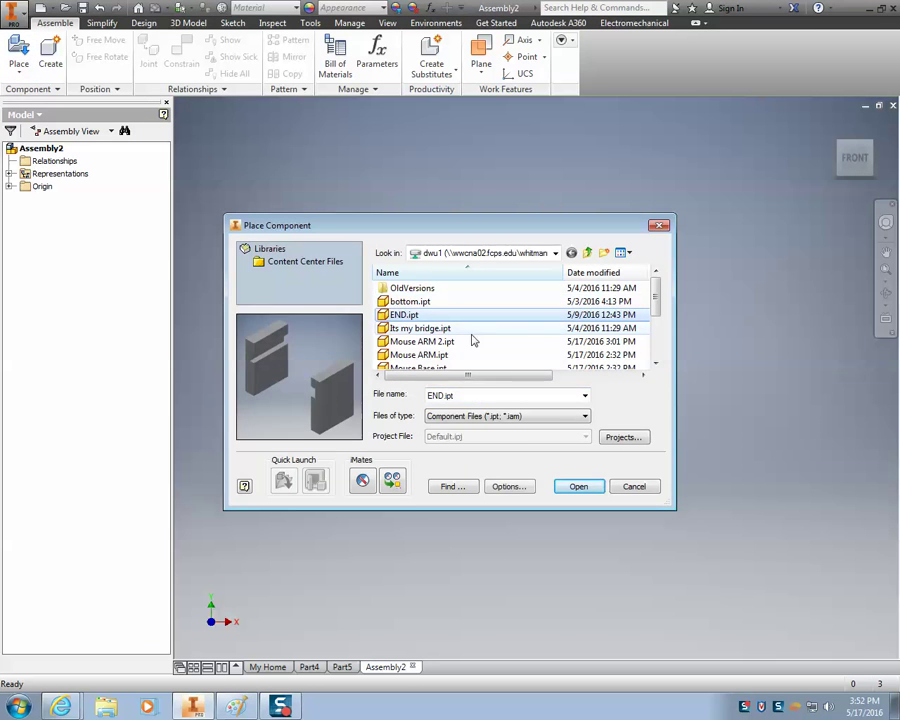
click(453, 343)
double_click(461, 344)
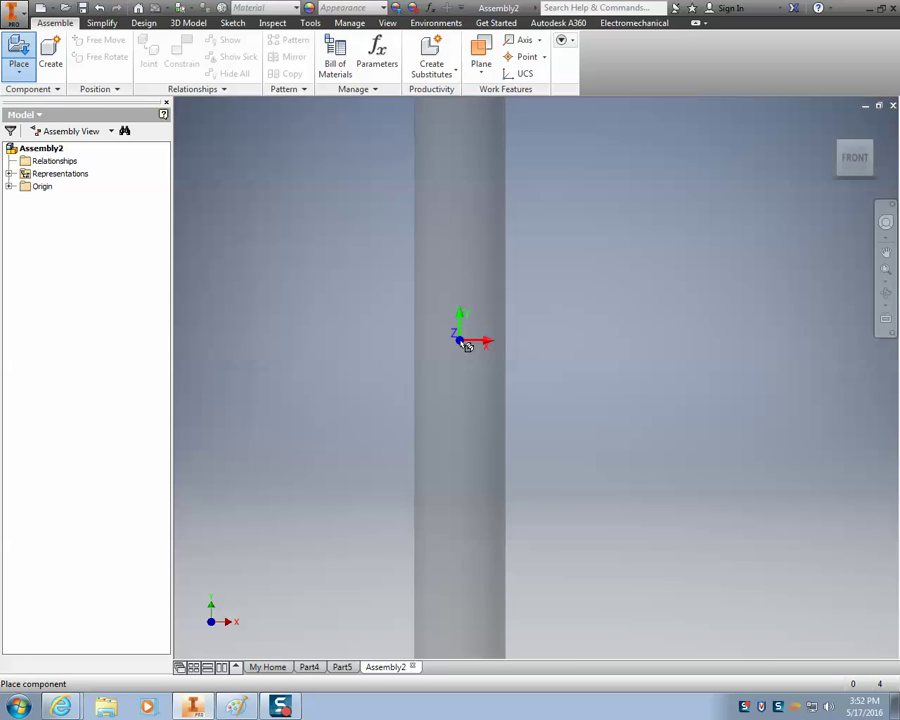
click(378, 303)
key(Escape)
scroll(360, 298, down, 5)
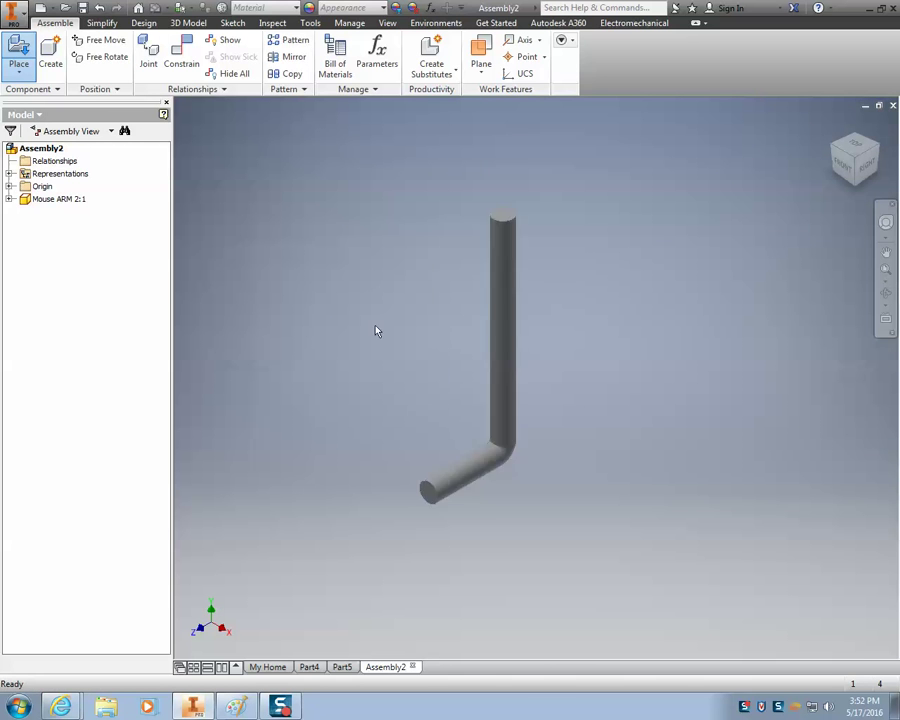
click(20, 58)
click(462, 343)
scroll(463, 350, down, 1)
click(459, 329)
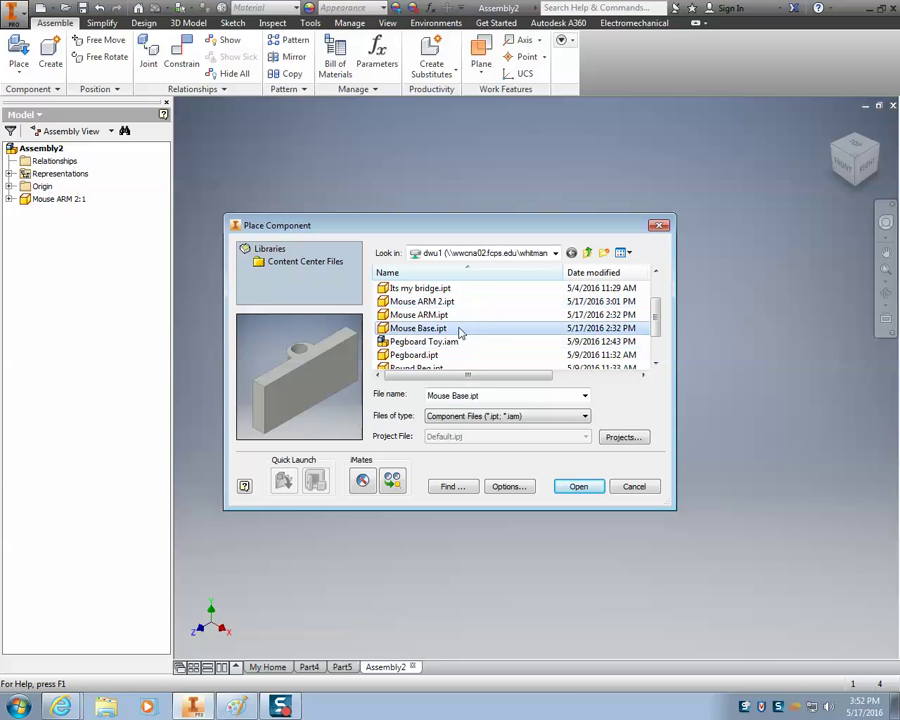
click(435, 330)
click(485, 345)
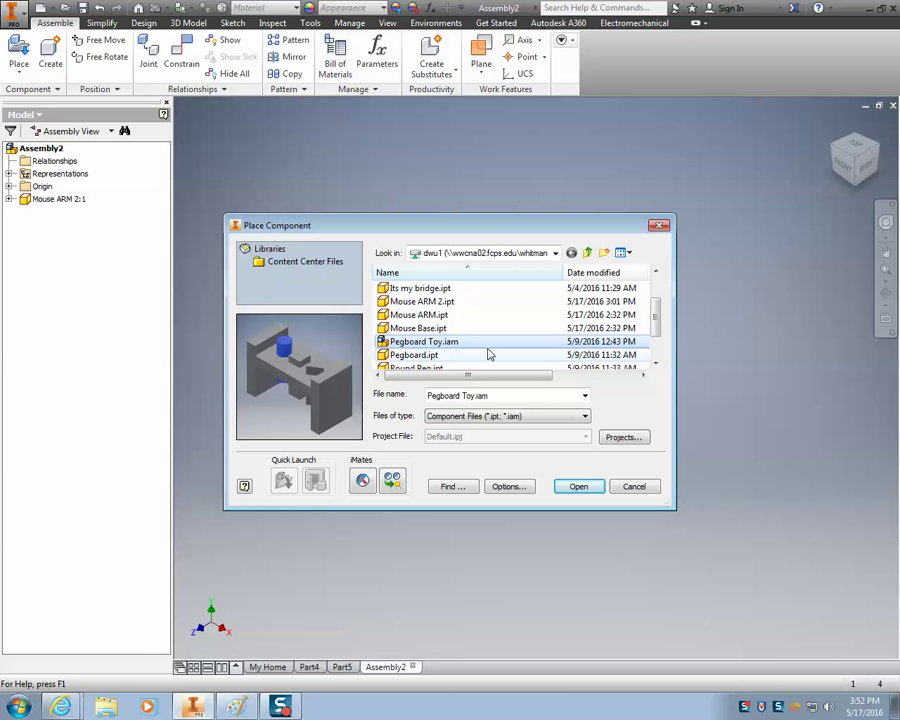
key(Escape)
Switch to Paint and replace the note text with "I didn't save it either... 1 moment"
key(alt+Tab)
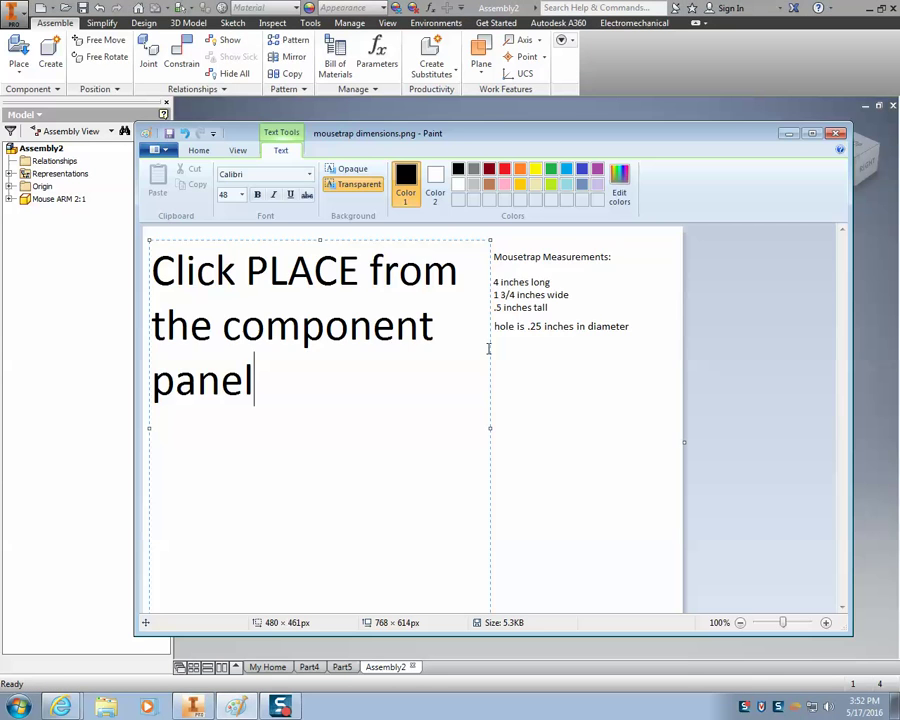
drag(396, 420, 47, 284)
text(I didn't save it)
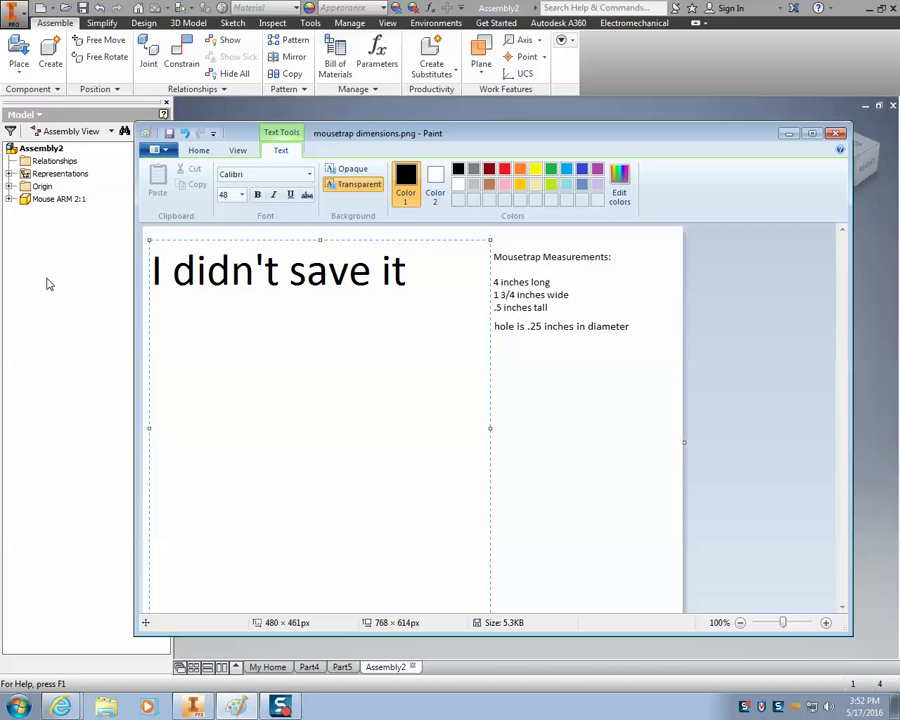
text( either... 1 moment)
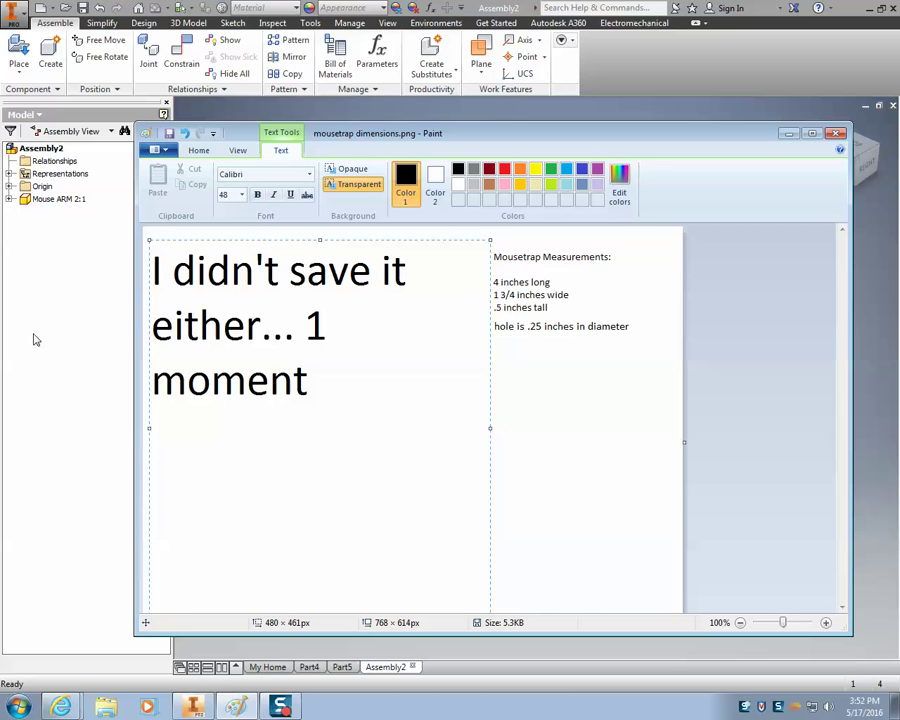
Switch to Inventor and save the mousetrap base, Part4, as New Mouse Base
key(alt+Tab)
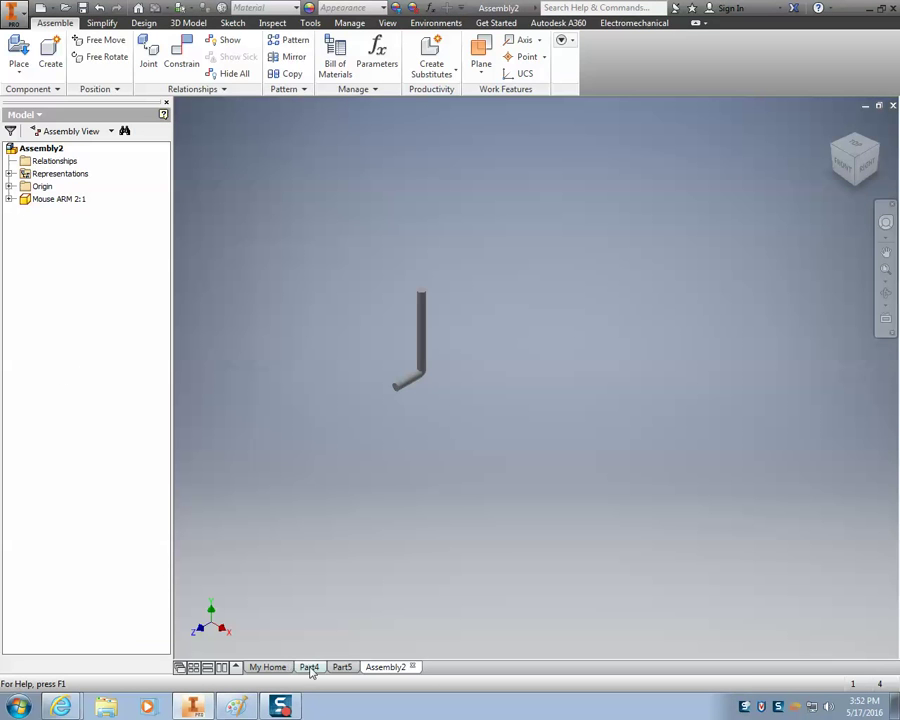
click(348, 668)
click(316, 668)
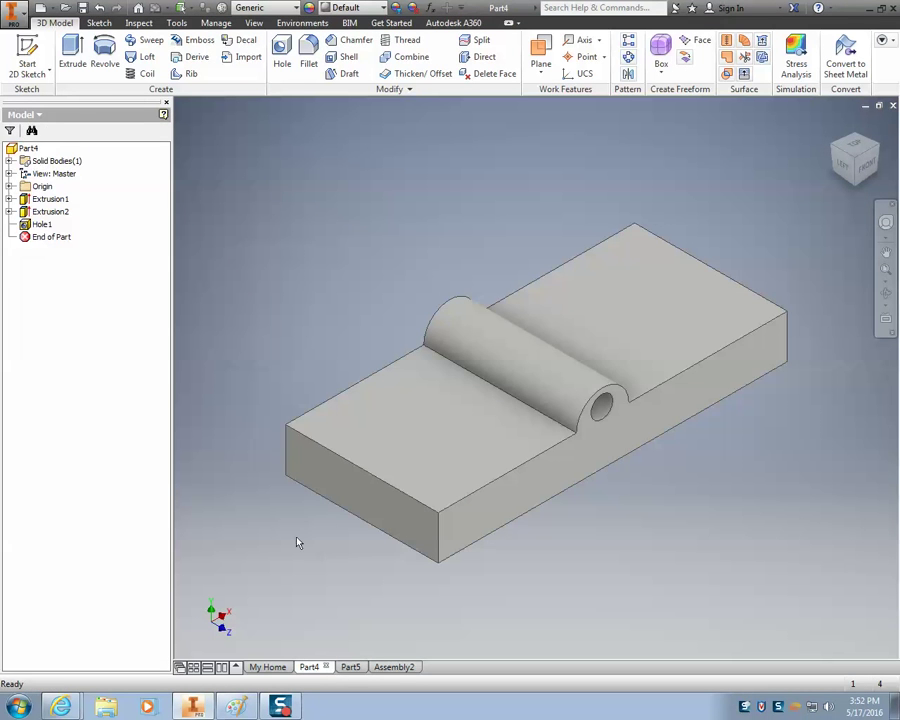
click(12, 10)
click(70, 152)
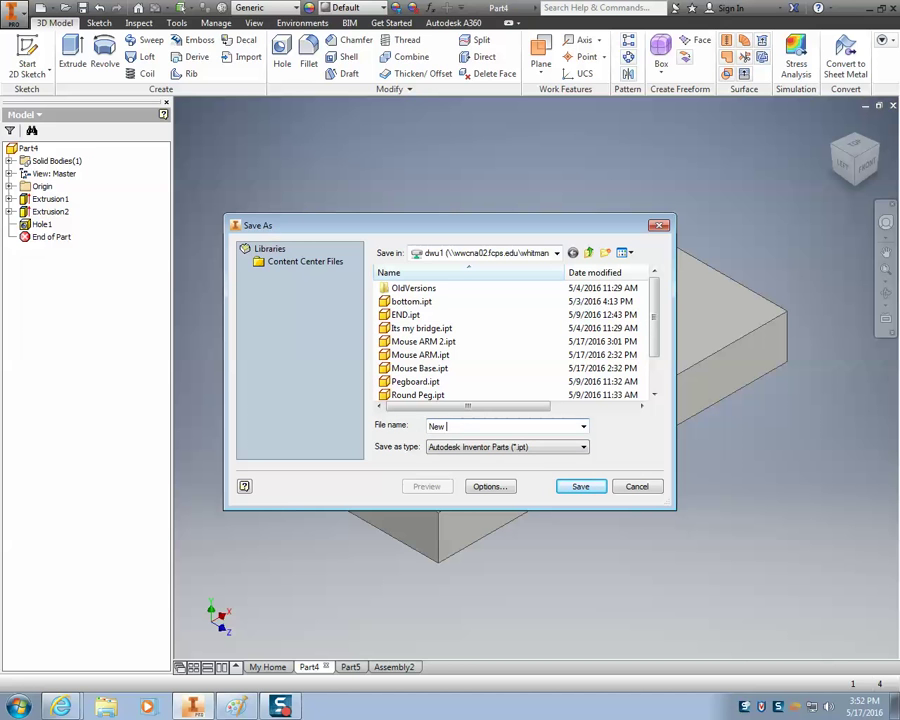
text(New Mouse Base)
key(Return)
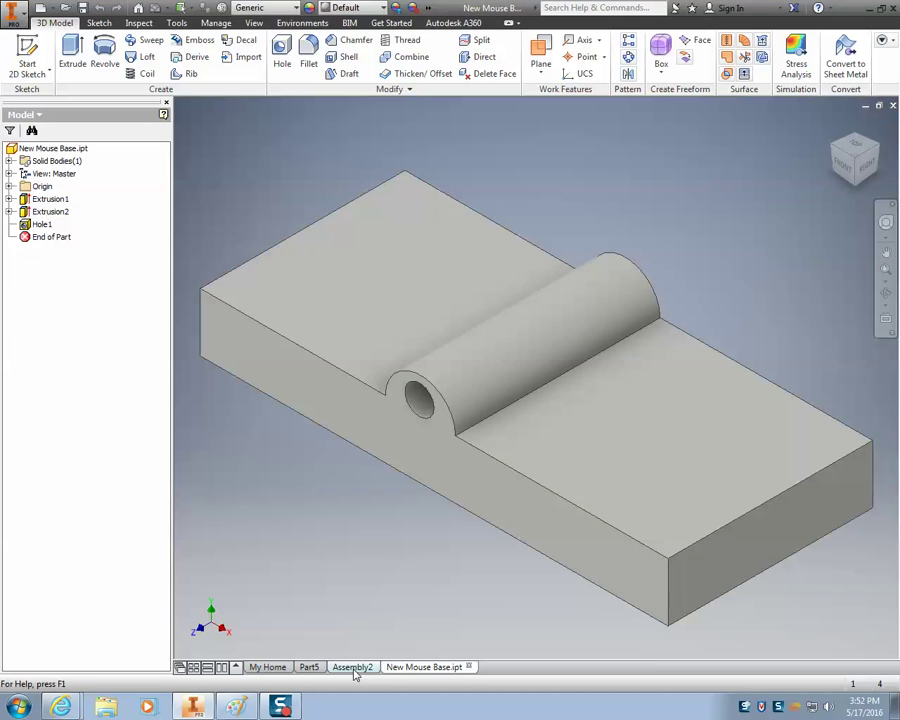
Save the bent arm, Part5, as New mouse ARM
click(310, 667)
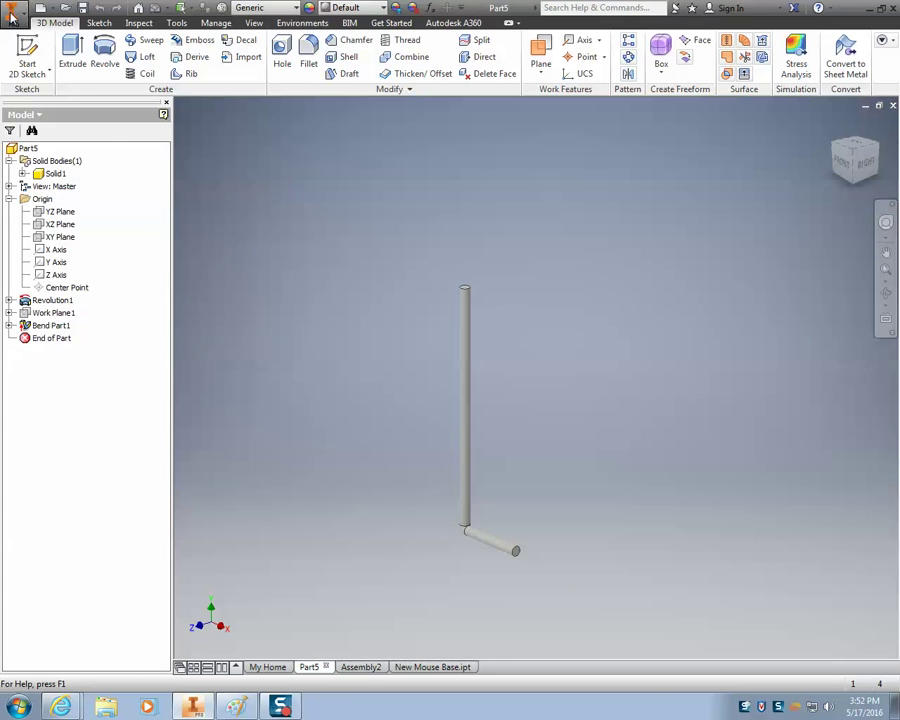
click(14, 12)
click(45, 150)
text(Ne)
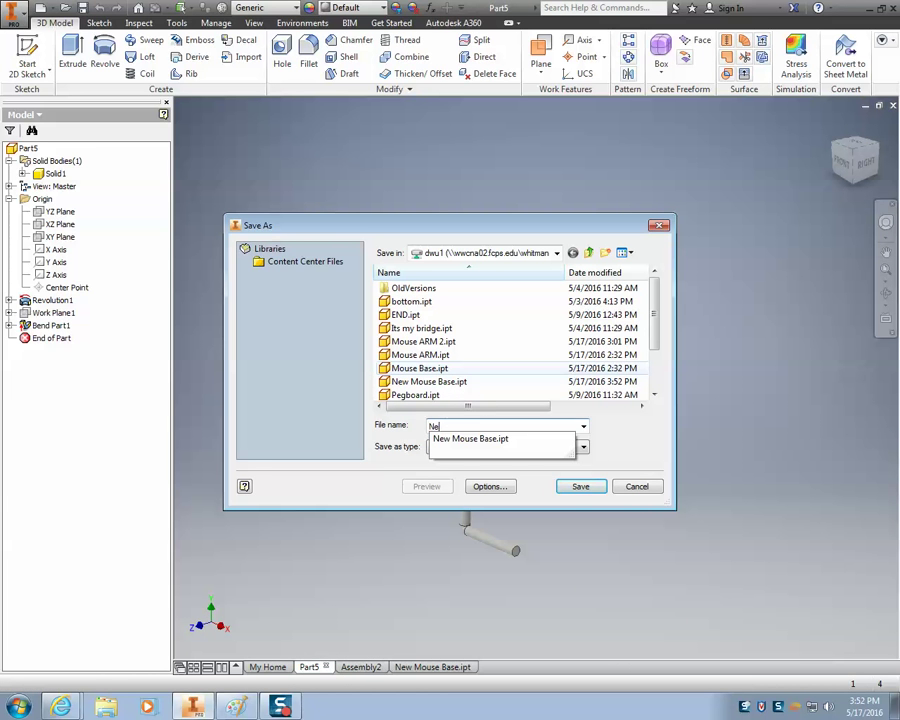
text(w mouse ARM)
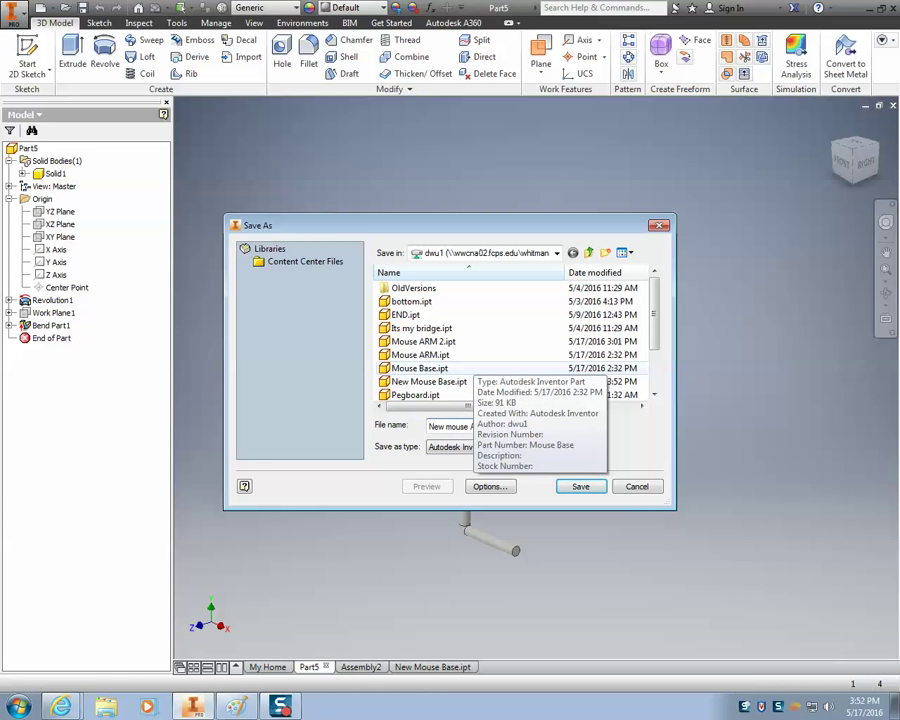
key(Return)
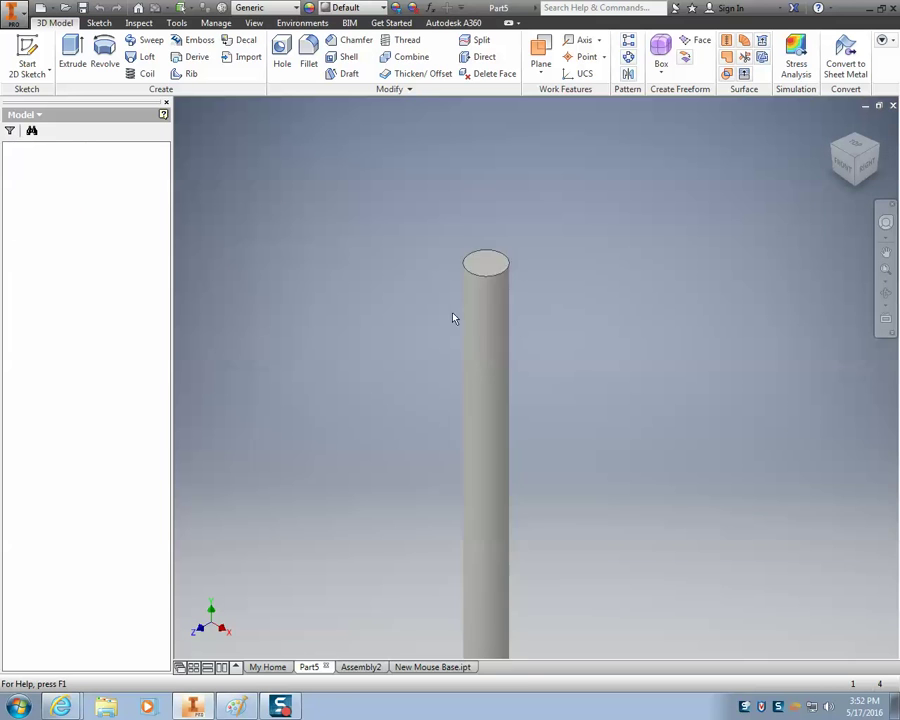
Return to Assembly2 and delete the placed Mouse ARM 2 component
click(397, 669)
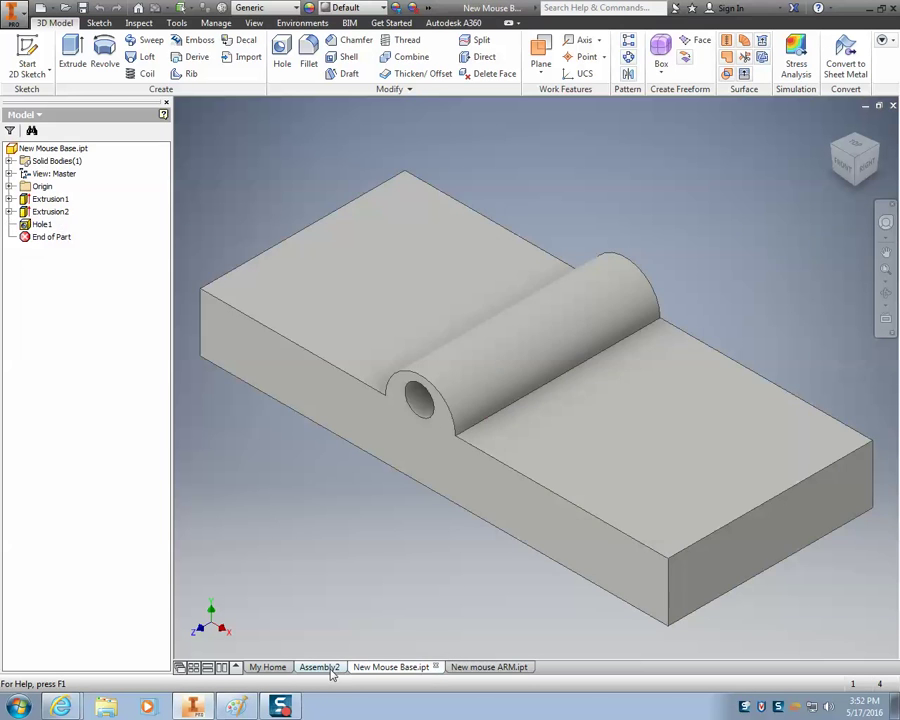
click(330, 668)
click(430, 349)
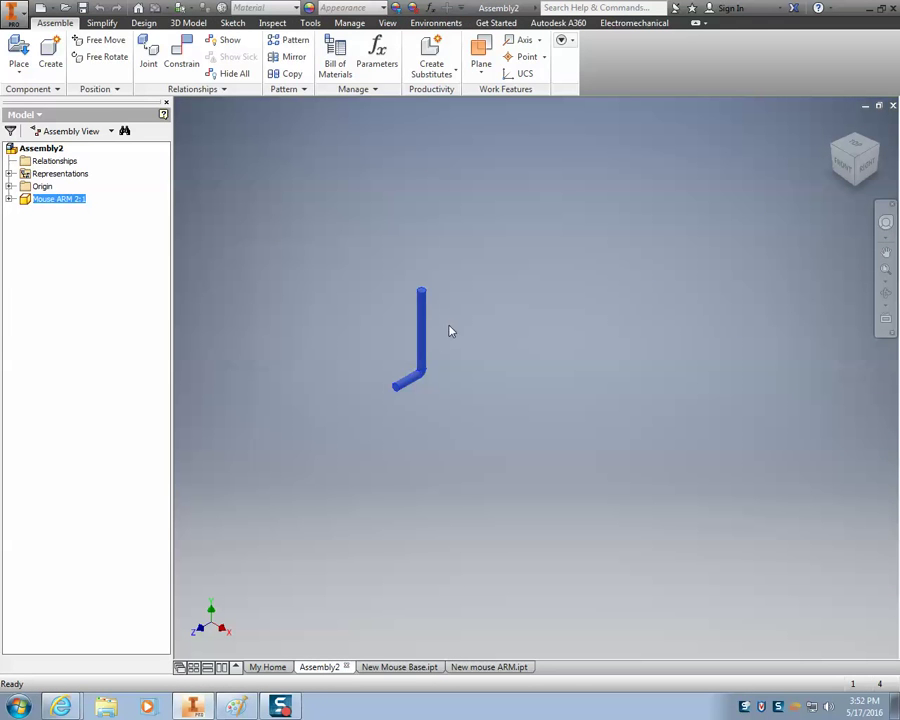
key(Delete)
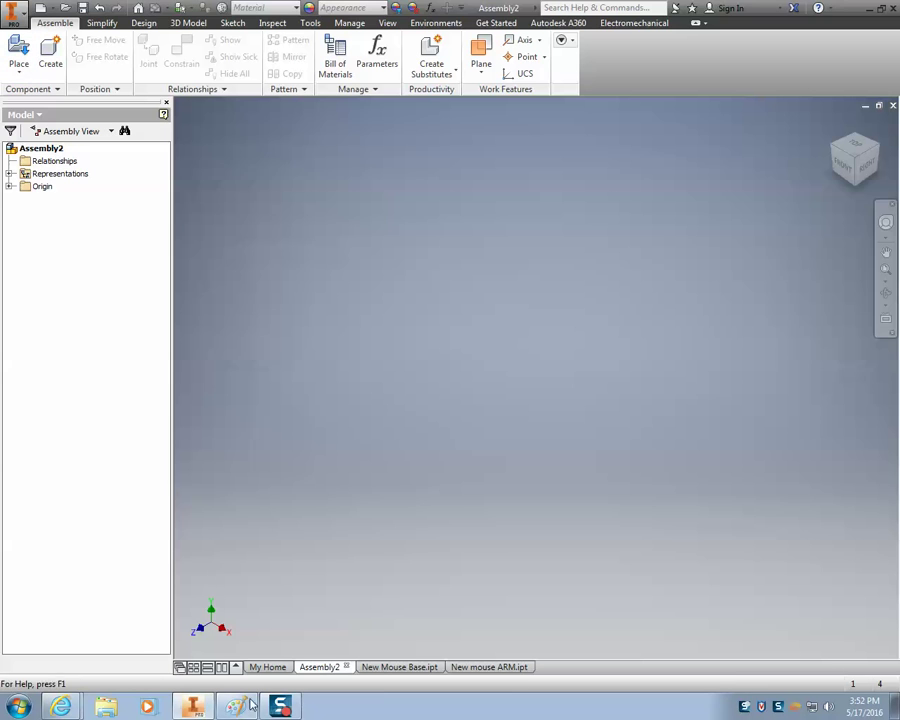
Switch to Paint and replace the note text with "Right Take 2"
click(238, 707)
drag(339, 510, 92, 270)
text(Right Take 2)
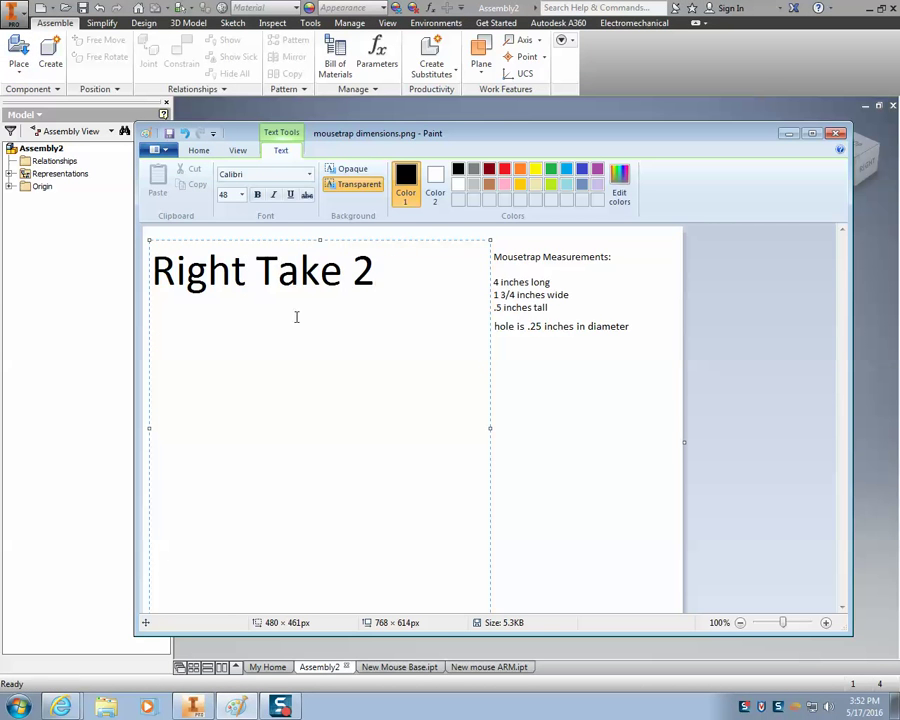
Replace the note text with "Now use Place and select your two parts"
drag(296, 317, 47, 271)
text(Now)
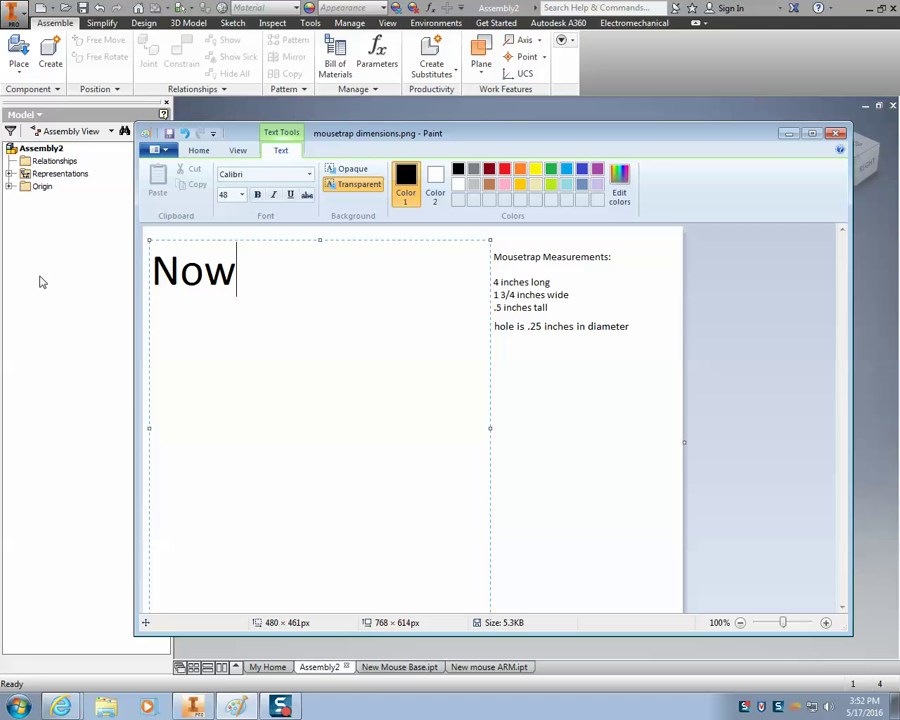
text( use Place a)
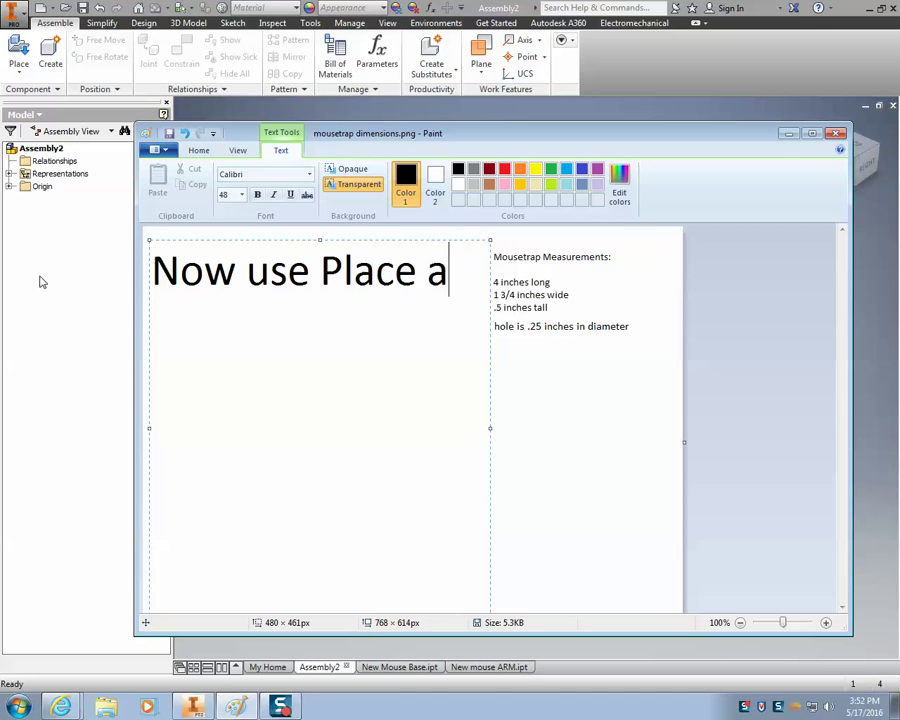
text(nd slect)
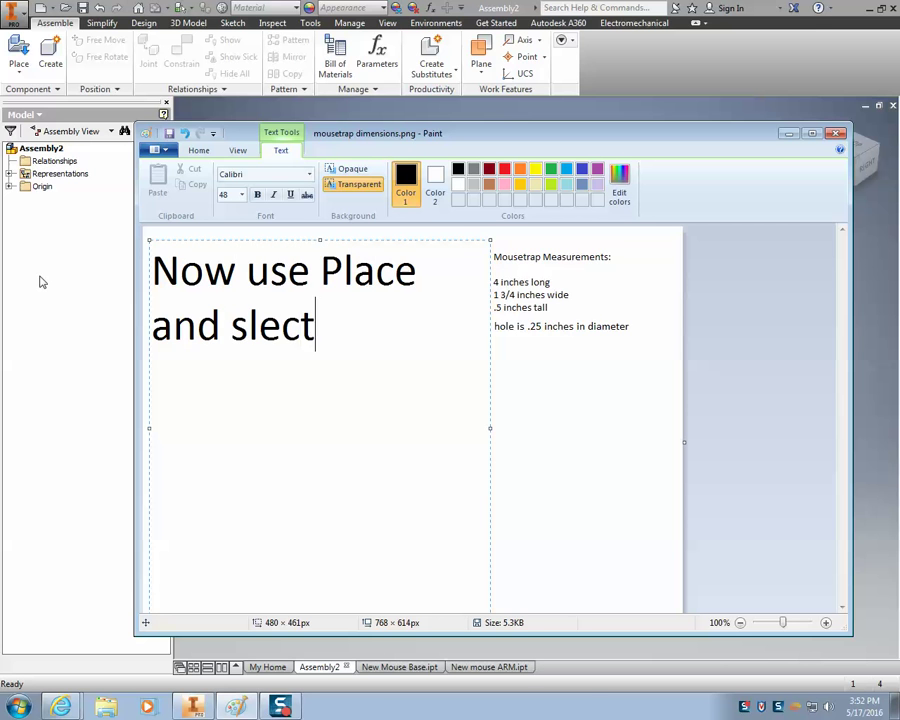
key(BackSpace)
key(BackSpace)
key(BackSpace)
key(BackSpace)
text(elec)
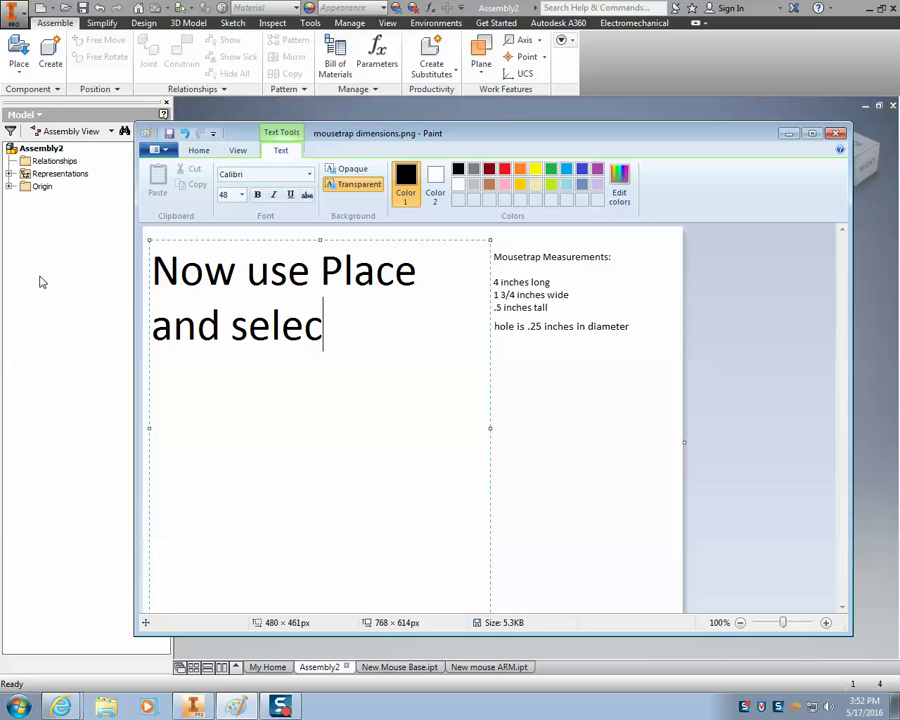
text(t your two parts)
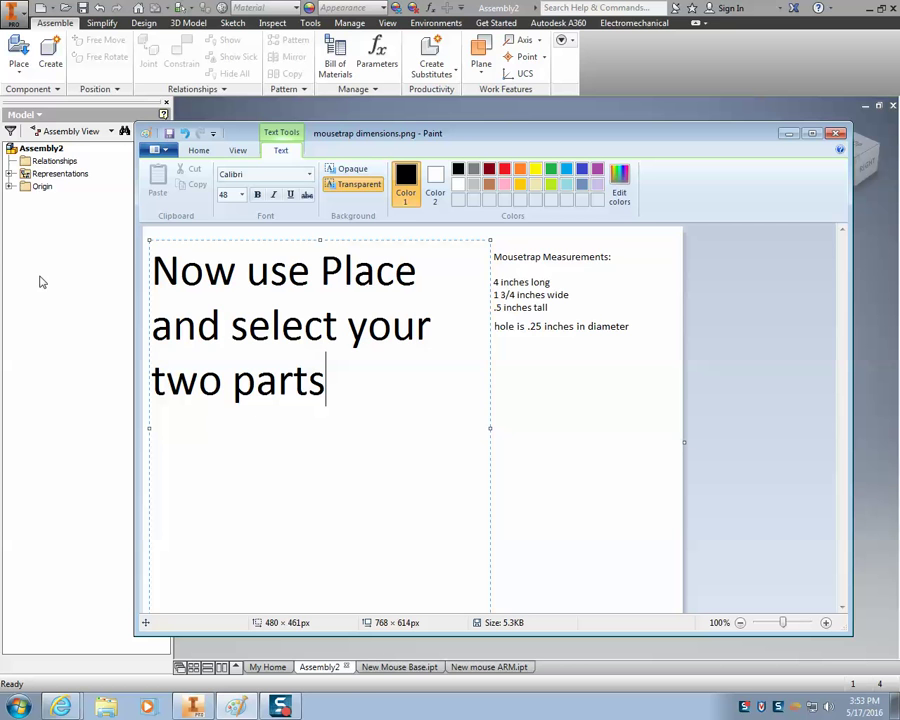
Switch to Inventor and place one instance of New mouse ARM.ipt in Assembly2
click(25, 276)
click(18, 50)
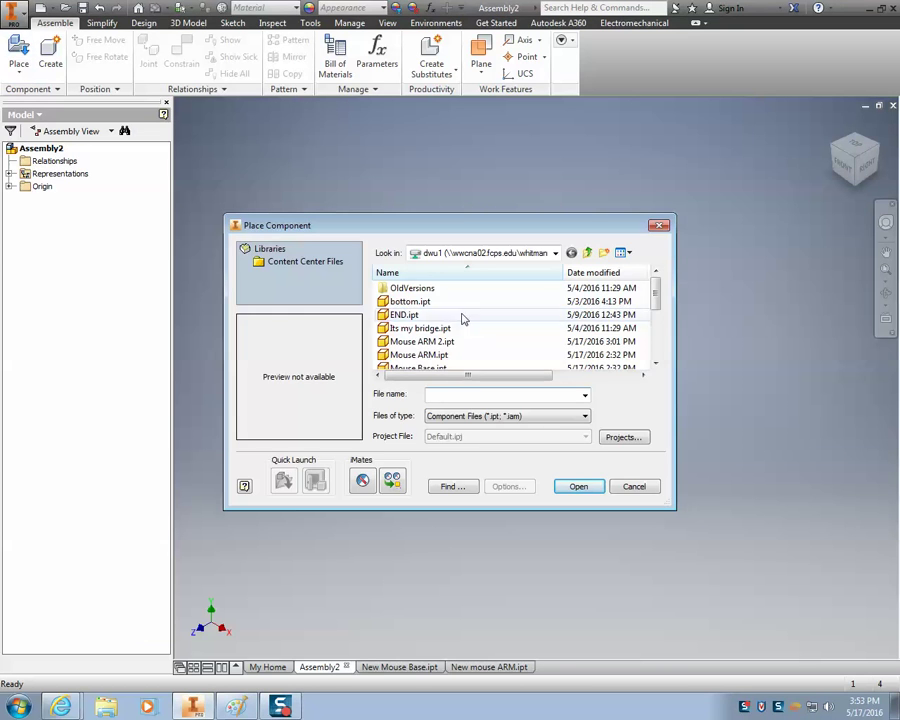
click(460, 328)
scroll(463, 341, down, 2)
double_click(412, 301)
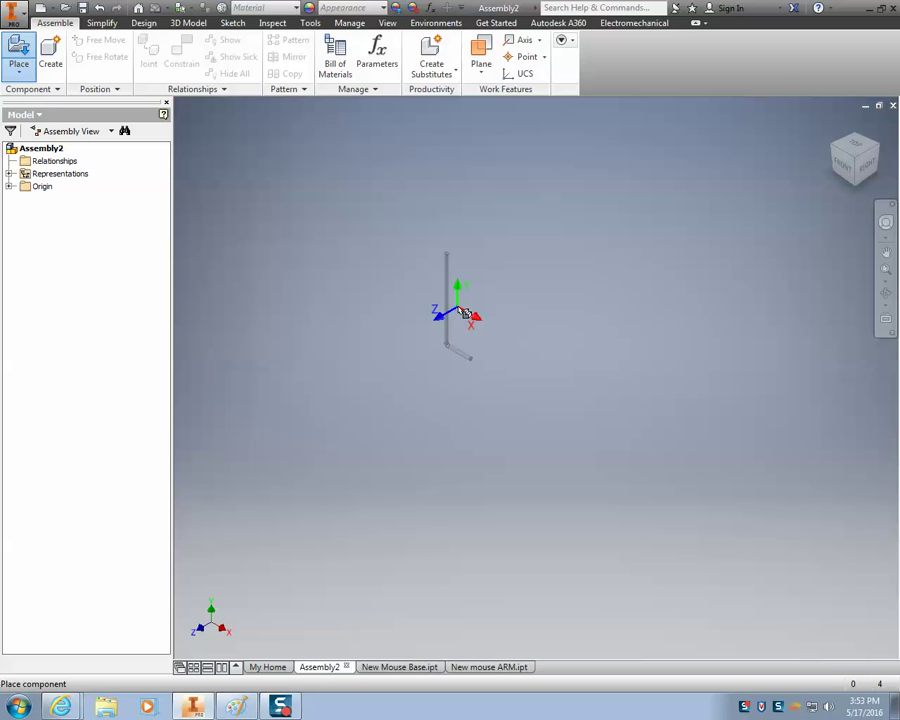
click(354, 219)
key(Escape)
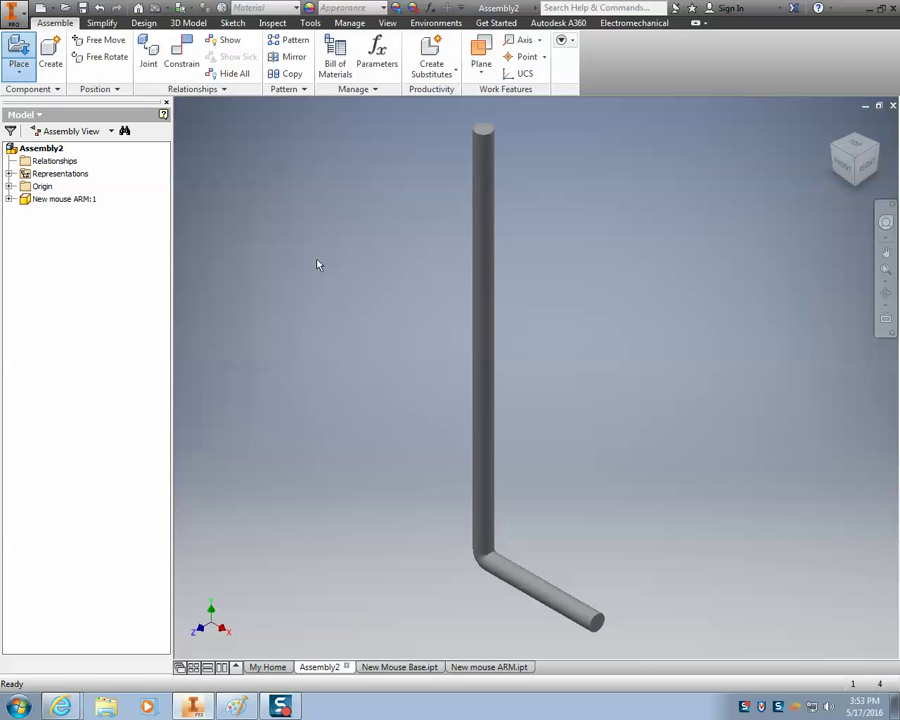
Place one instance of New Mouse Base.ipt beside the arm in Assembly2
click(18, 50)
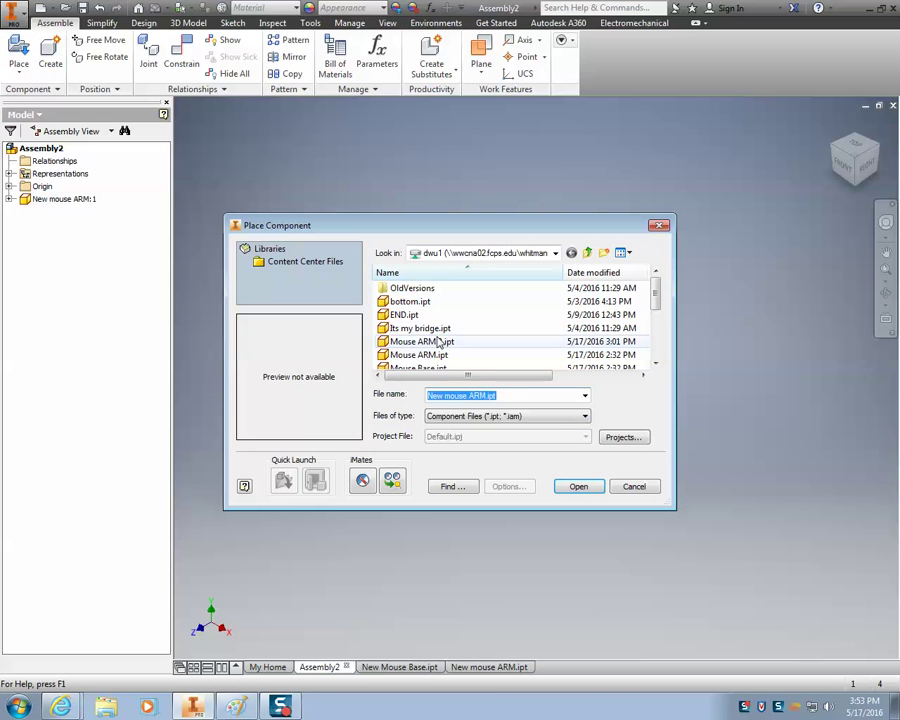
click(438, 342)
scroll(452, 331, down, 2)
scroll(445, 338, up, 1)
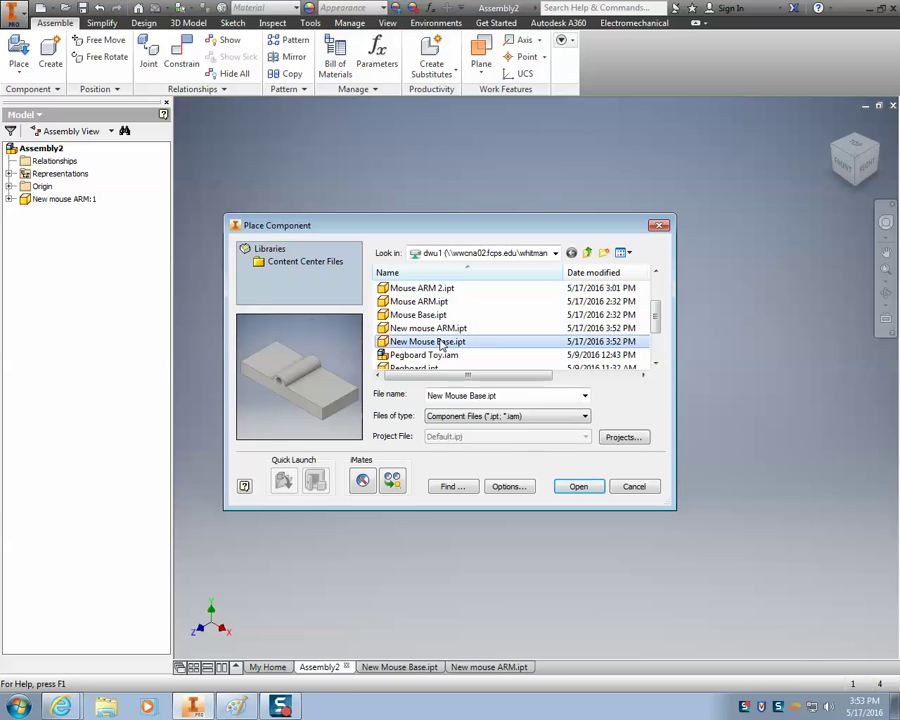
double_click(430, 341)
key(Escape)
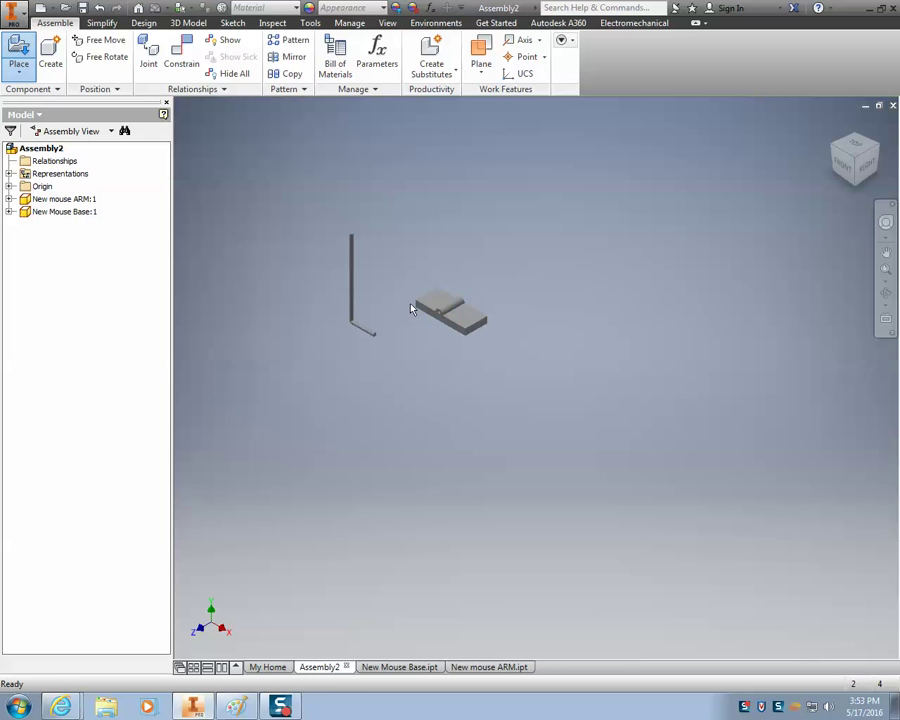
scroll(418, 327, down, 2)
scroll(418, 327, up, 5)
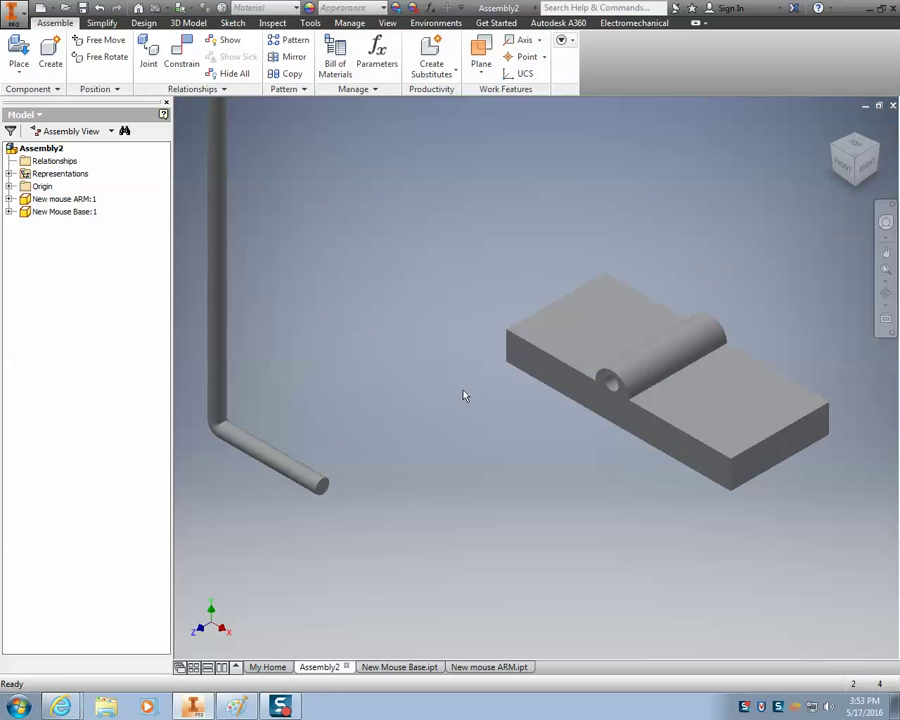
Switch to Paint and replace the note text with "Now we need to CONSTRAIN the two parts together"
key(alt+Tab)
key(ctrl+a)
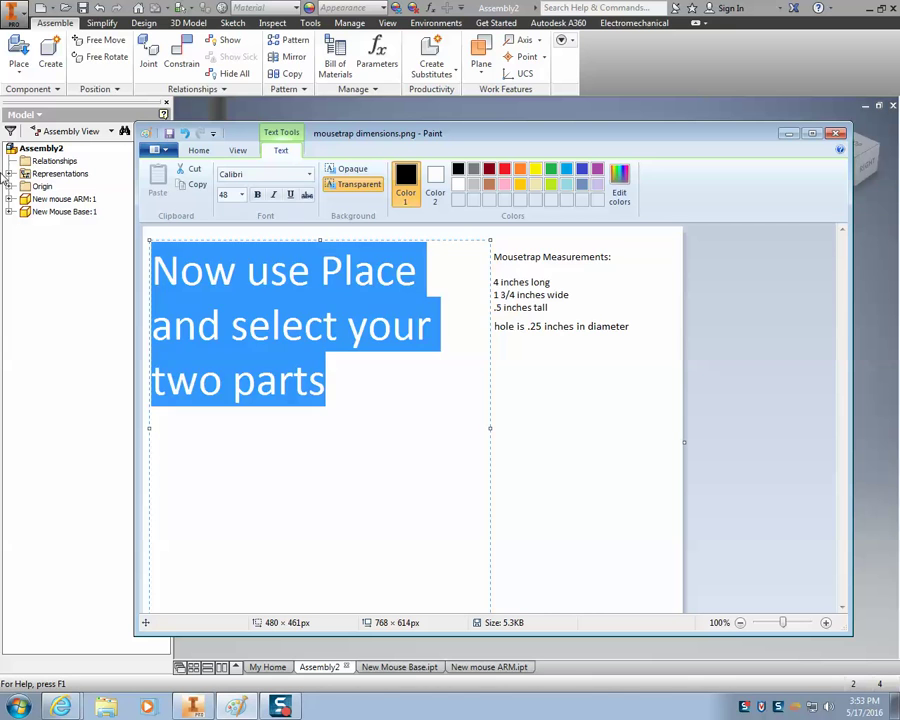
text(Now we need to CONSTRAIN th)
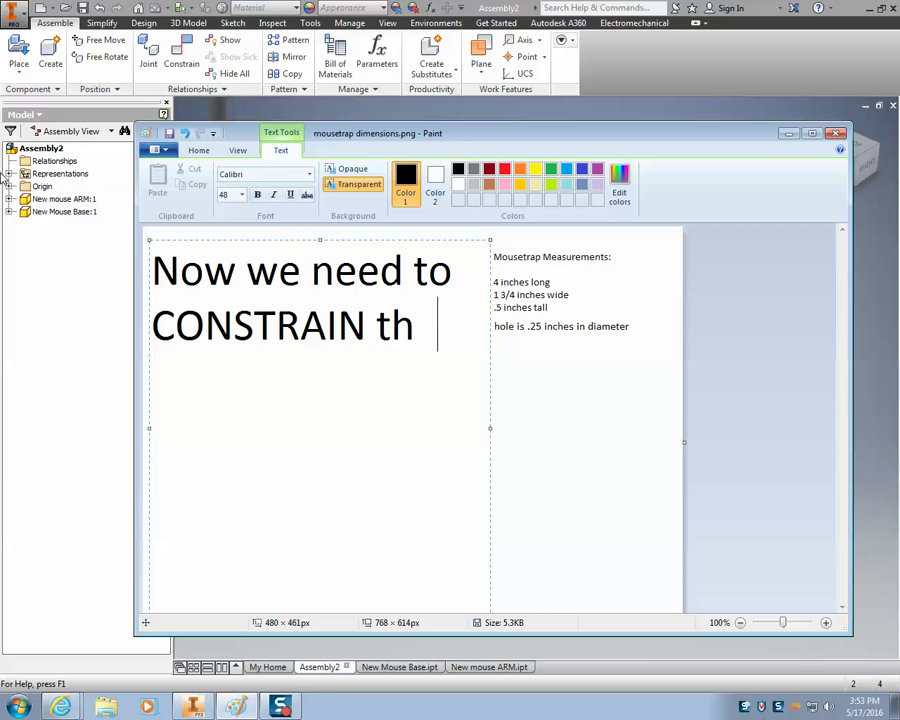
text(e two)
key(BackSpace)
text(wo par)
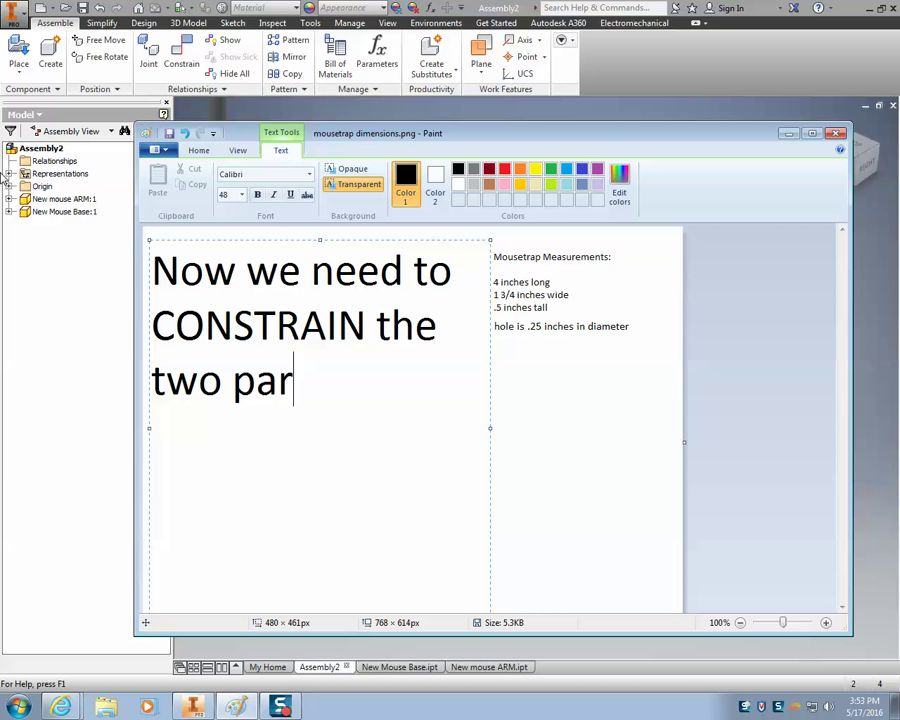
text(ts together)
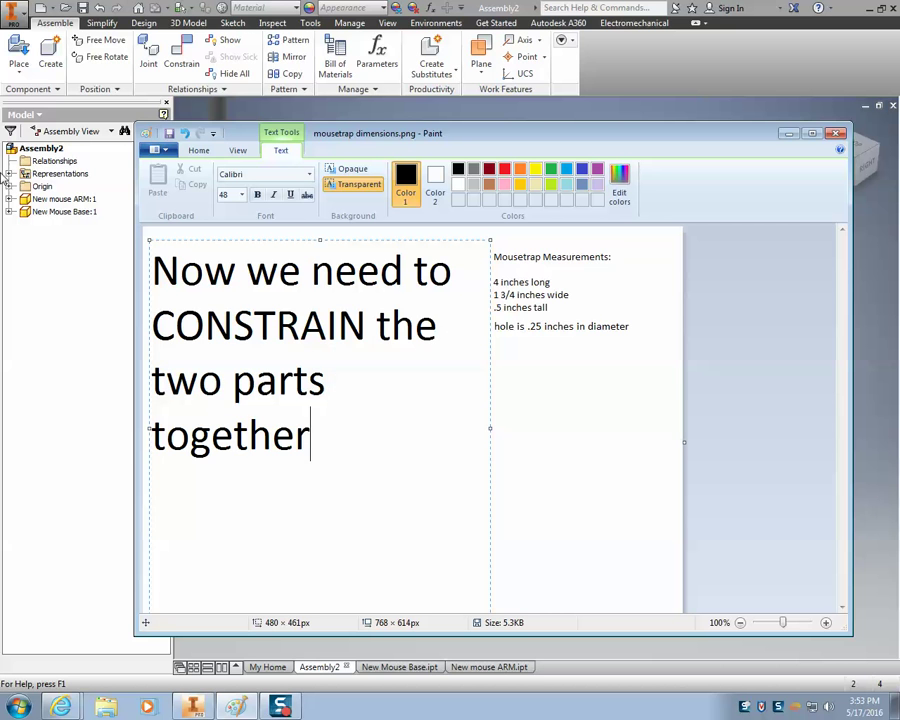
Replace the note text with "Use CONSTRAIN under the relationships panel"
mouse_move(346, 466)
mouse_down()
mouse_move(181, 380)
mouse_move(100, 272)
mouse_up()
text(Use )
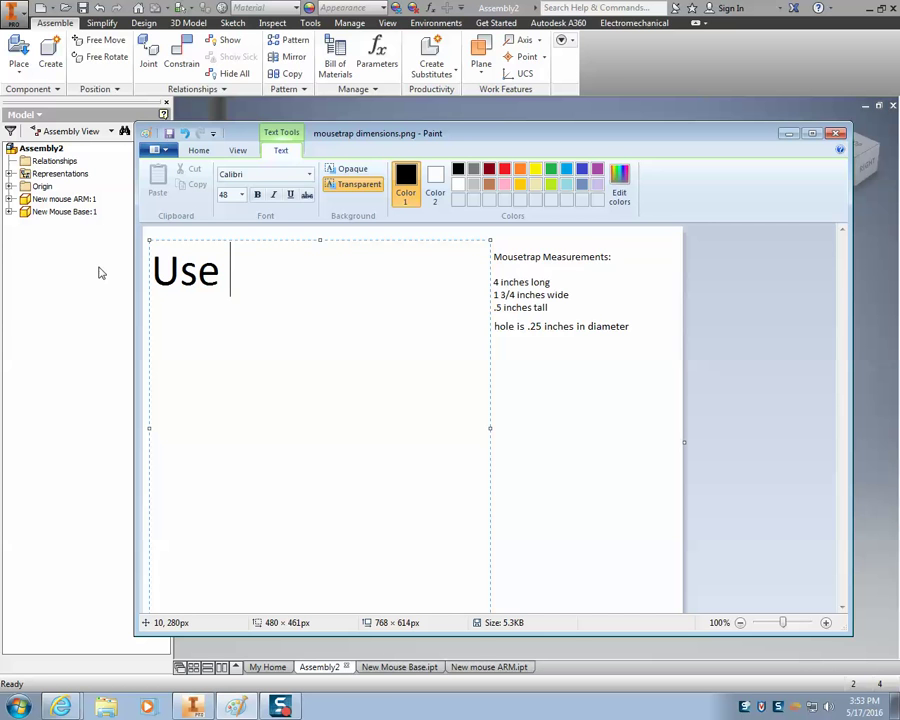
text(CONSTRAIN und)
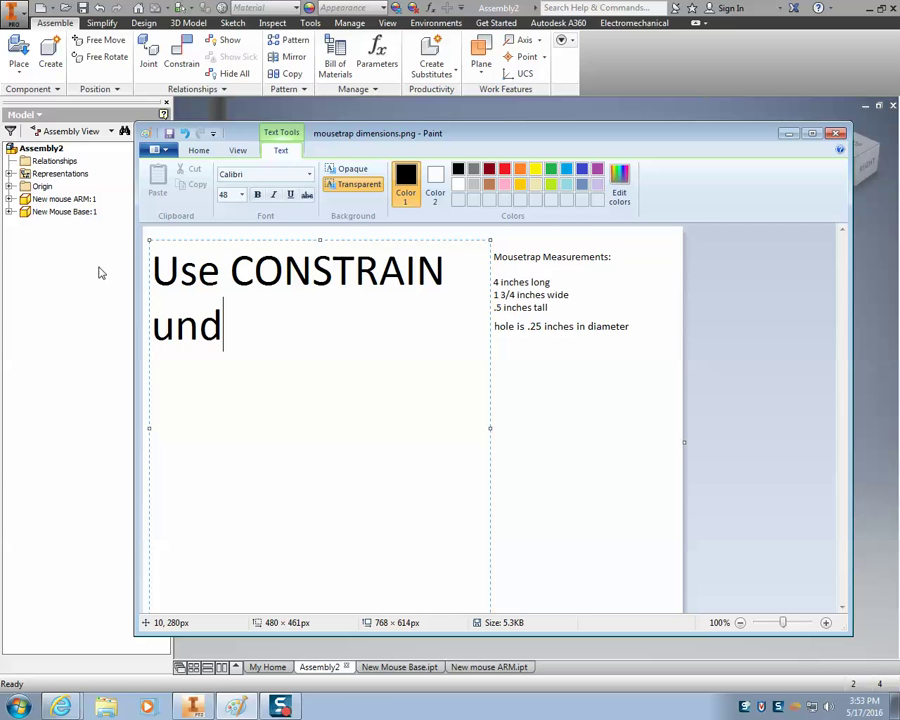
text(er the relation)
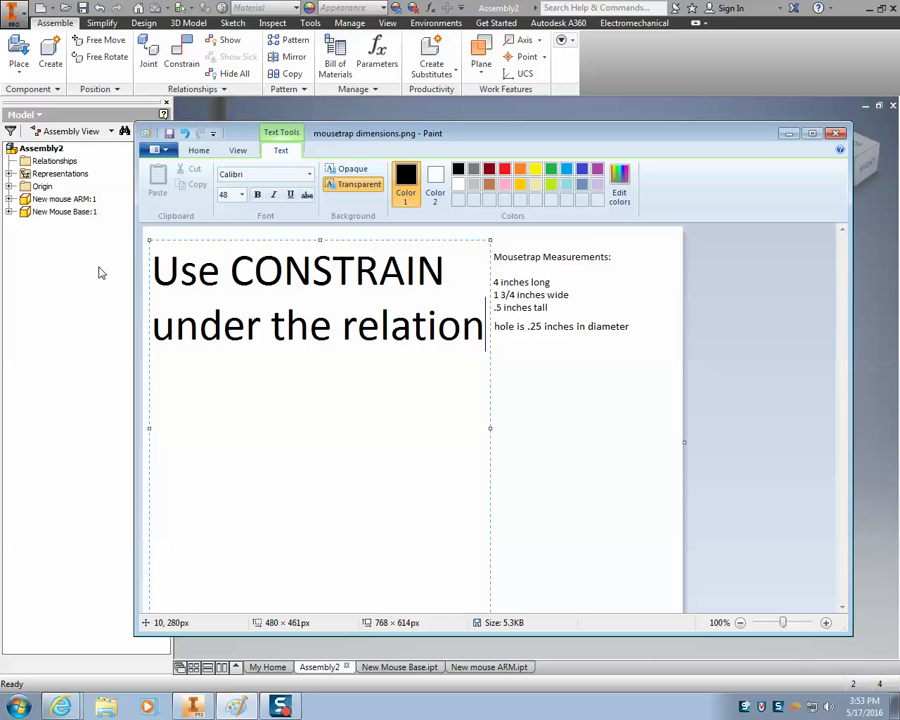
text(ships panel)
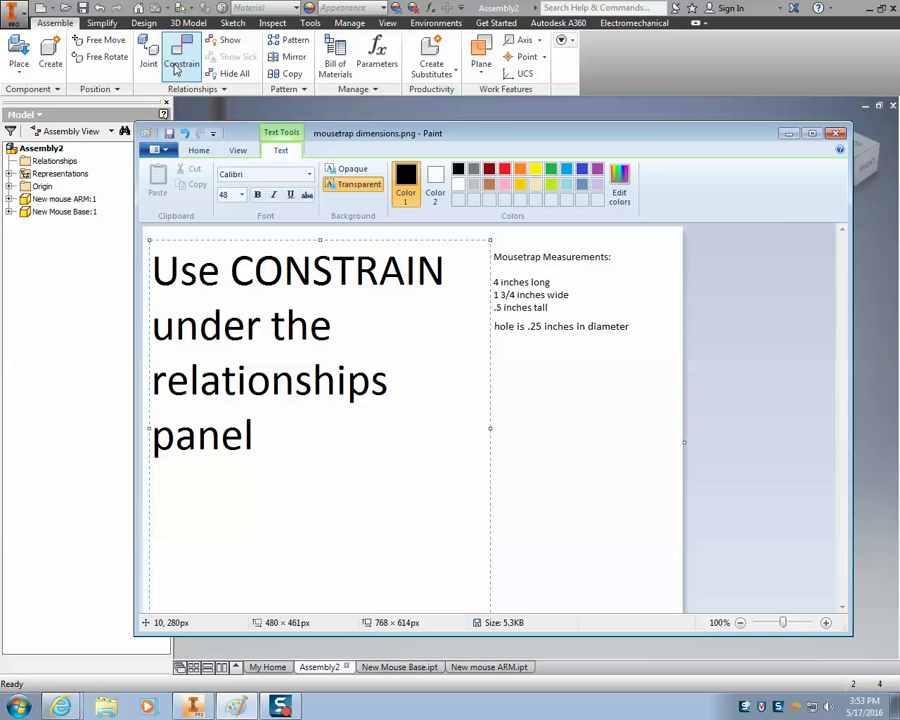
Switch to Inventor, start a Constrain operation and choose the axis of the arm's short leg as the first selection
click(176, 68)
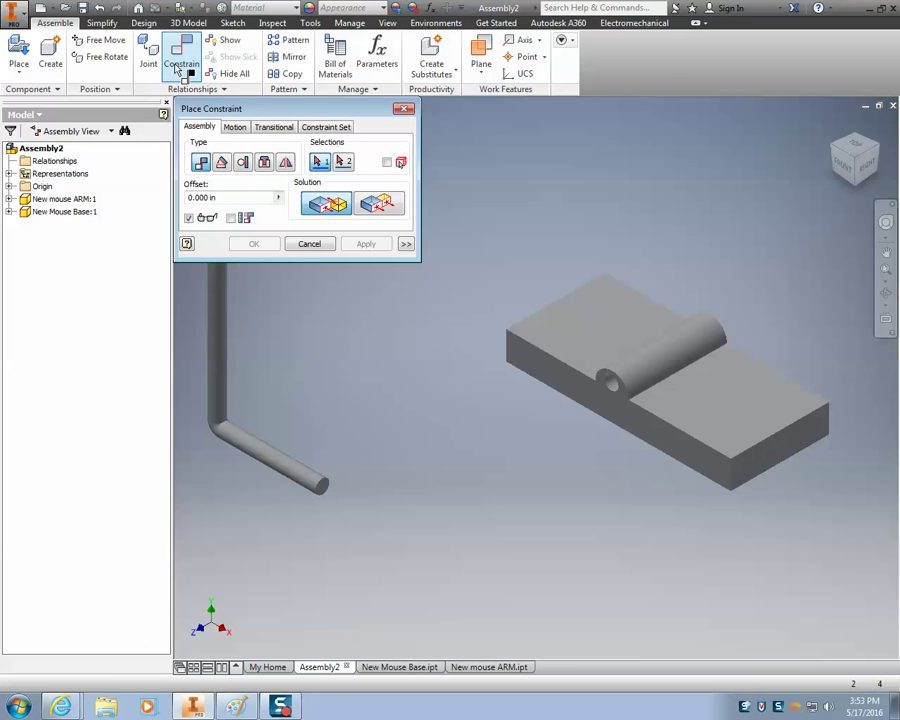
click(298, 476)
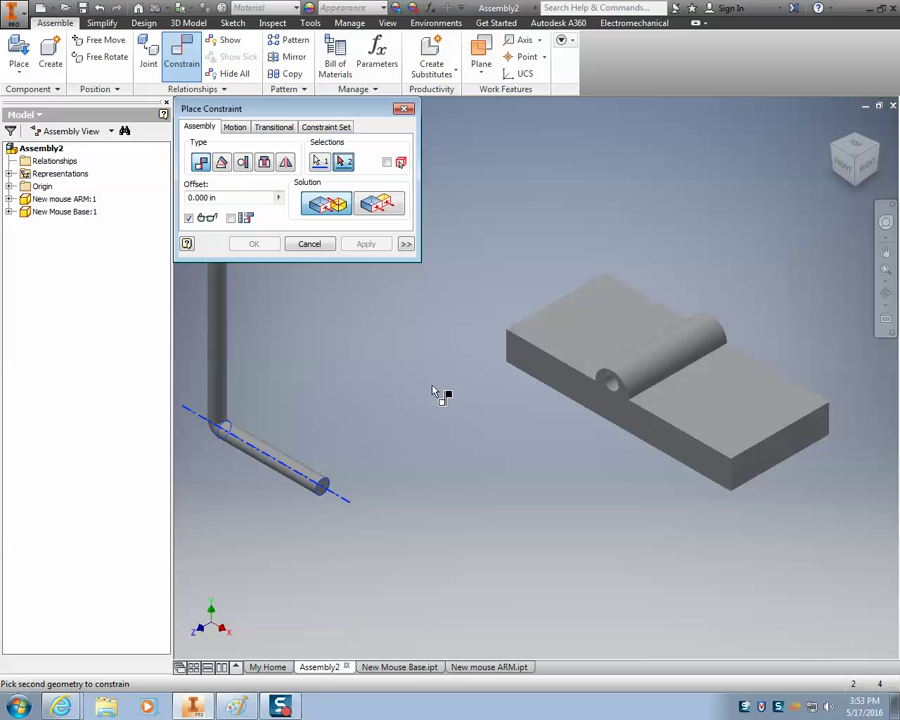
Switch to Paint and replace the note text with "Be sure to click the arm so that the lines comes THROUGH the middle"
click(247, 707)
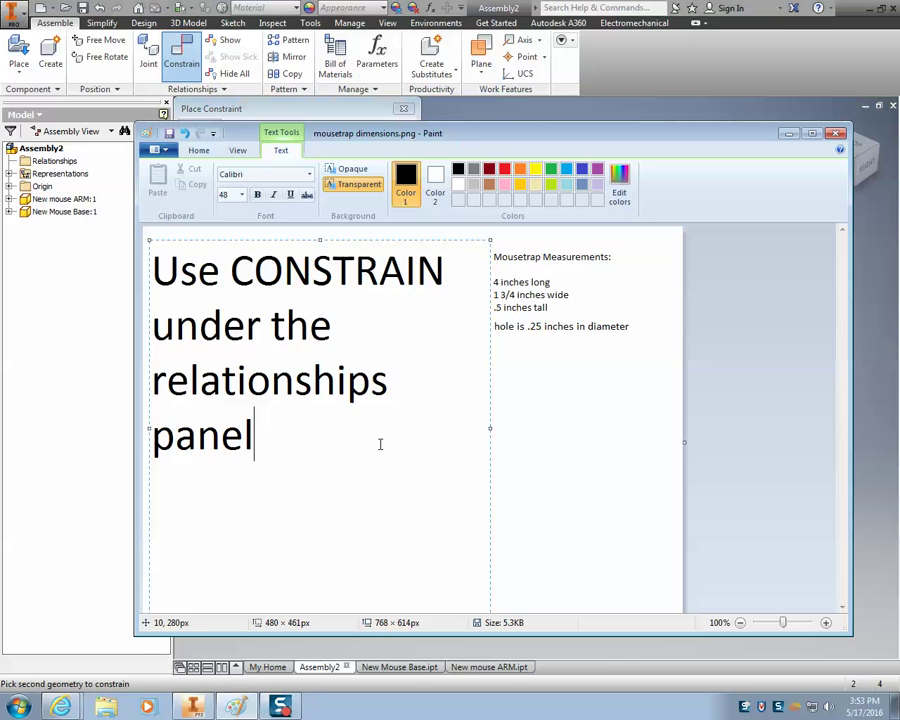
key(ctrl+a)
text(Be sure to click th)
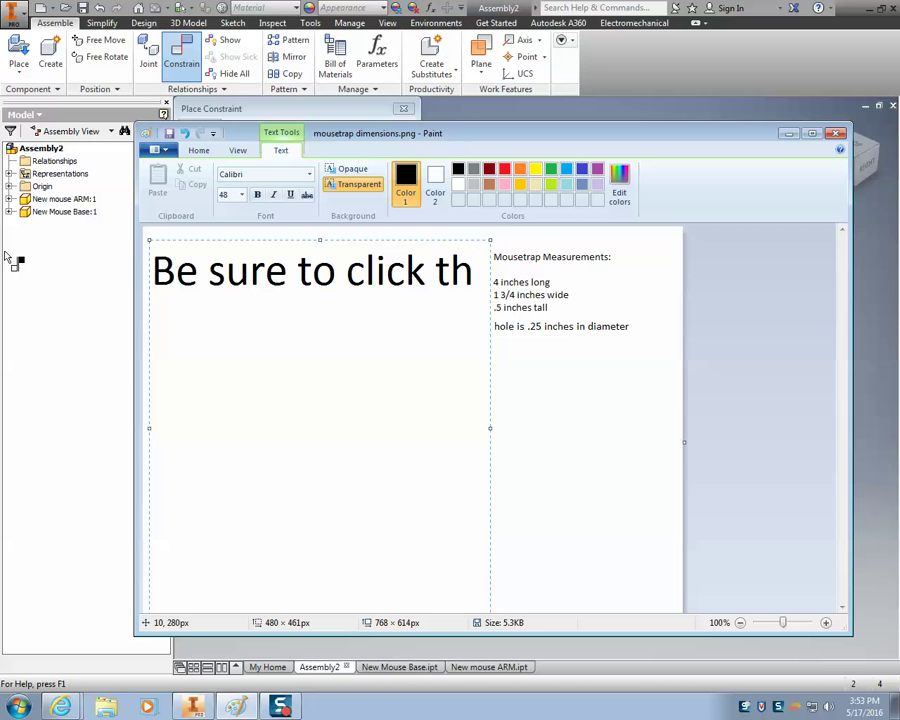
text(e )
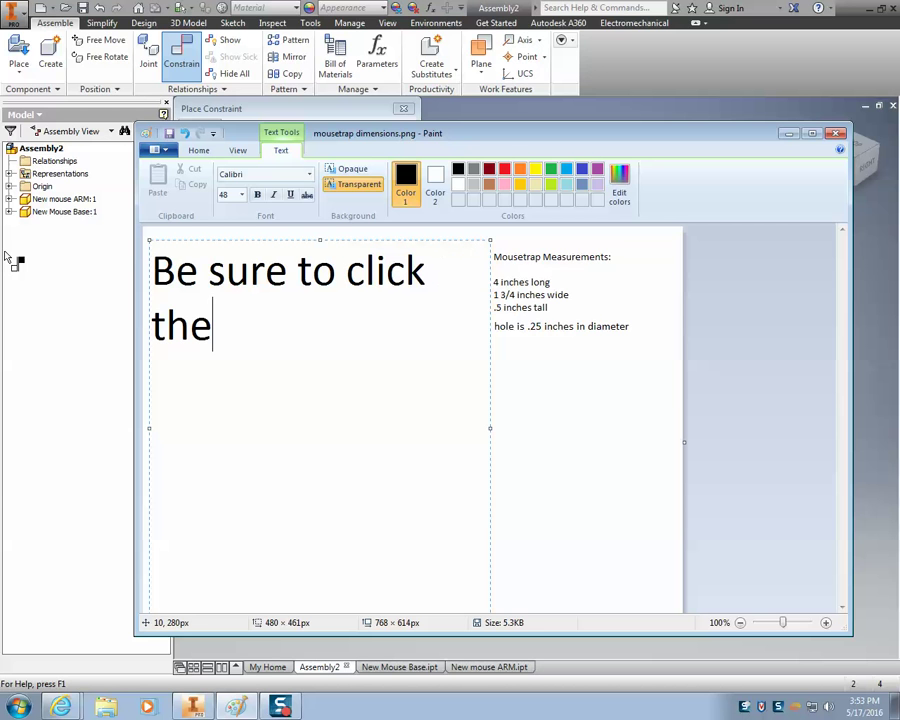
text(arm so that t)
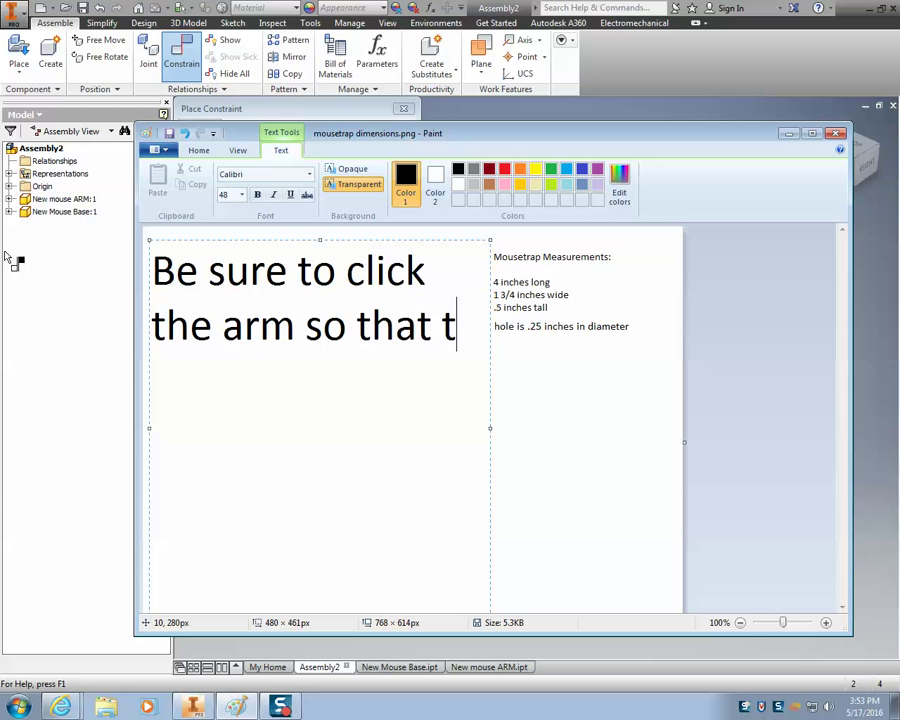
text(he line)
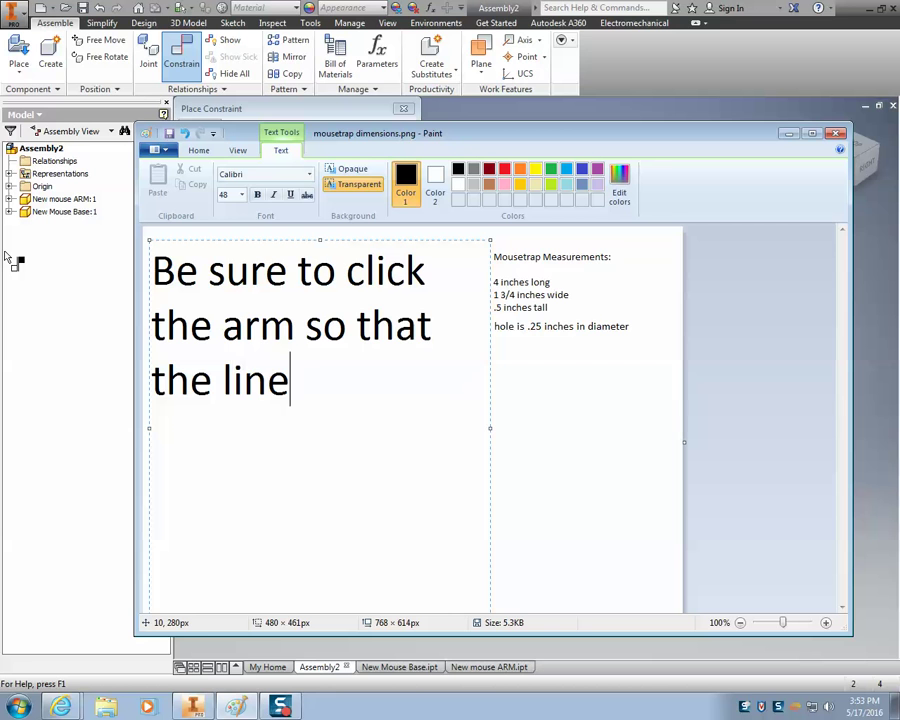
text(s comes THR)
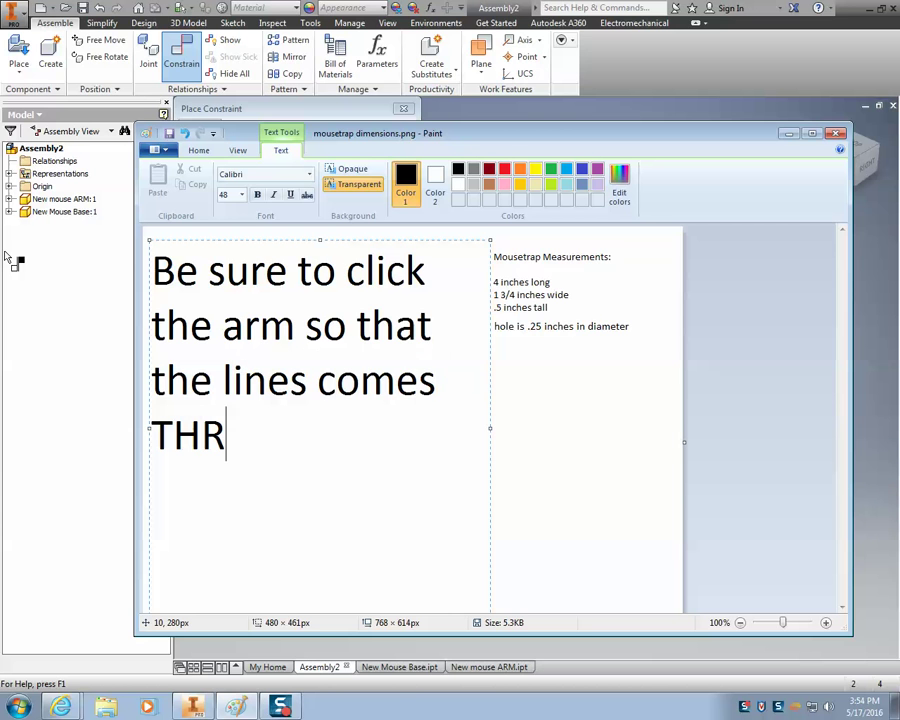
text(OUGH the middle)
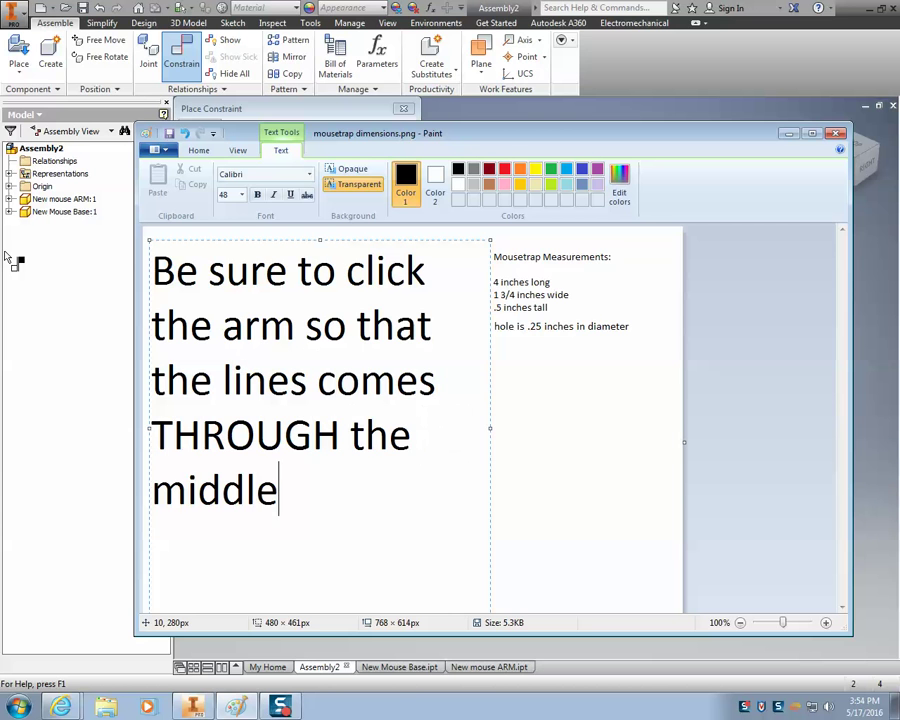
Check the arm's selected axis behind the Paint window and replace the note text with "then click on the INSERT option"
drag(307, 478, 82, 238)
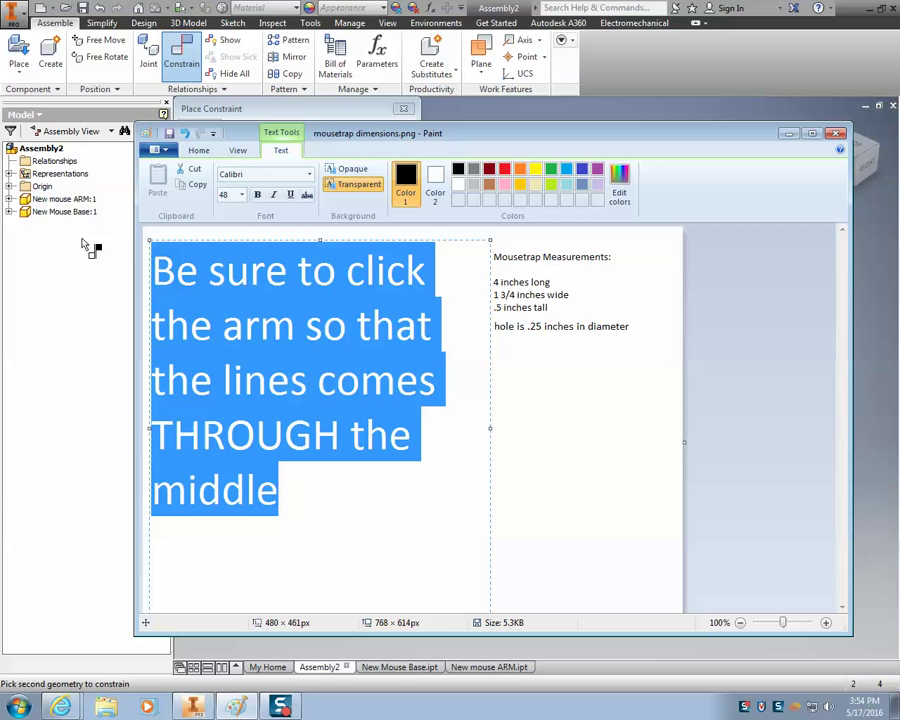
mouse_move(247, 143)
mouse_down()
mouse_move(229, 242)
mouse_move(336, 561)
mouse_move(403, 585)
mouse_up()
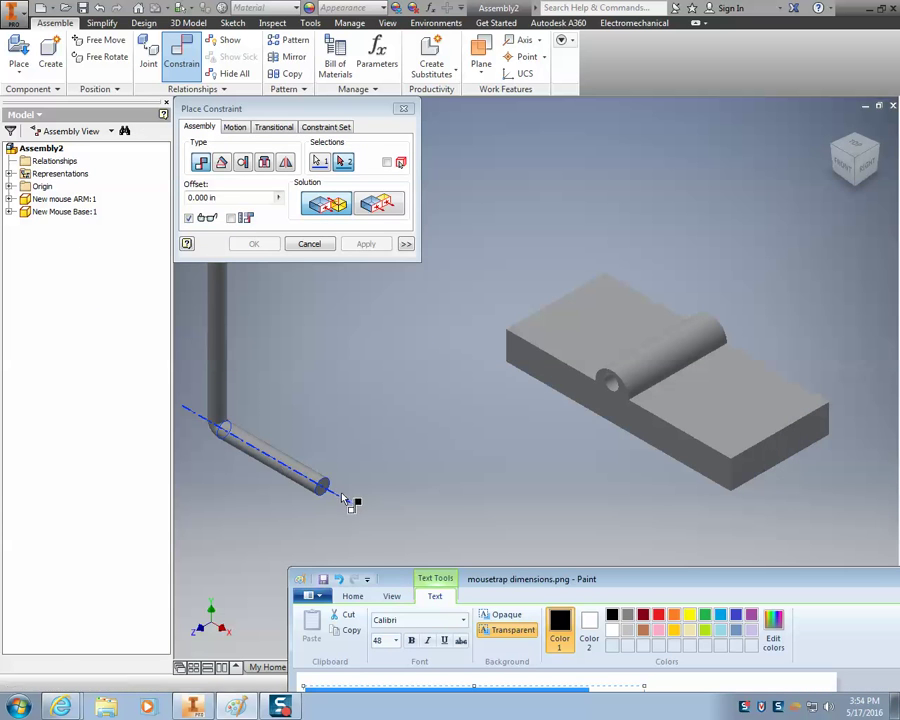
mouse_move(530, 598)
mouse_down()
mouse_move(535, 545)
mouse_move(281, 216)
mouse_up()
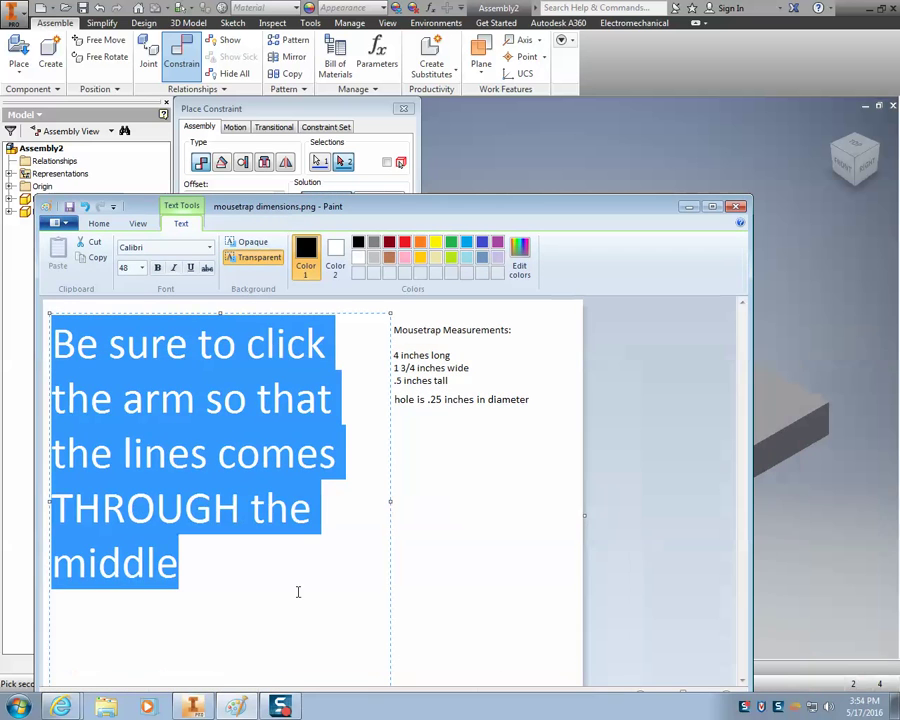
text(then click on the)
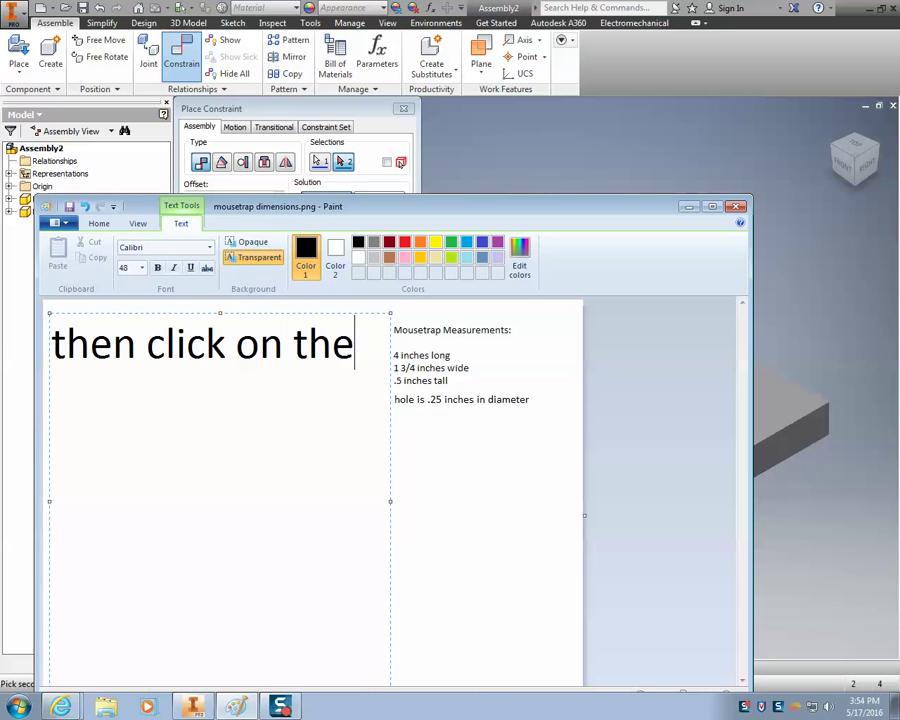
text( INSET)
key(BackSpace)
key(BackSpace)
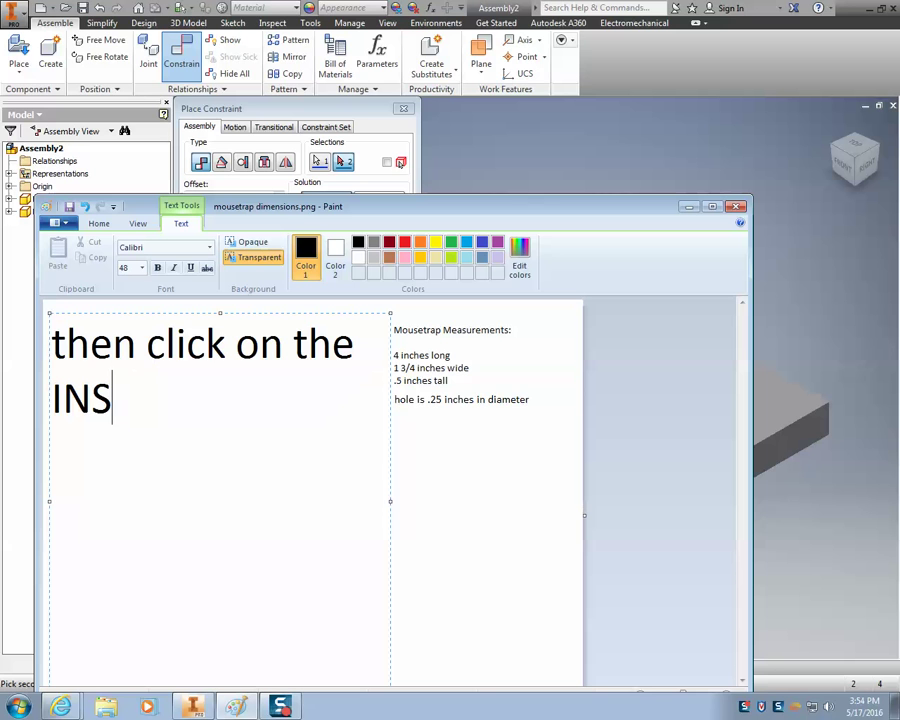
text(ERT option)
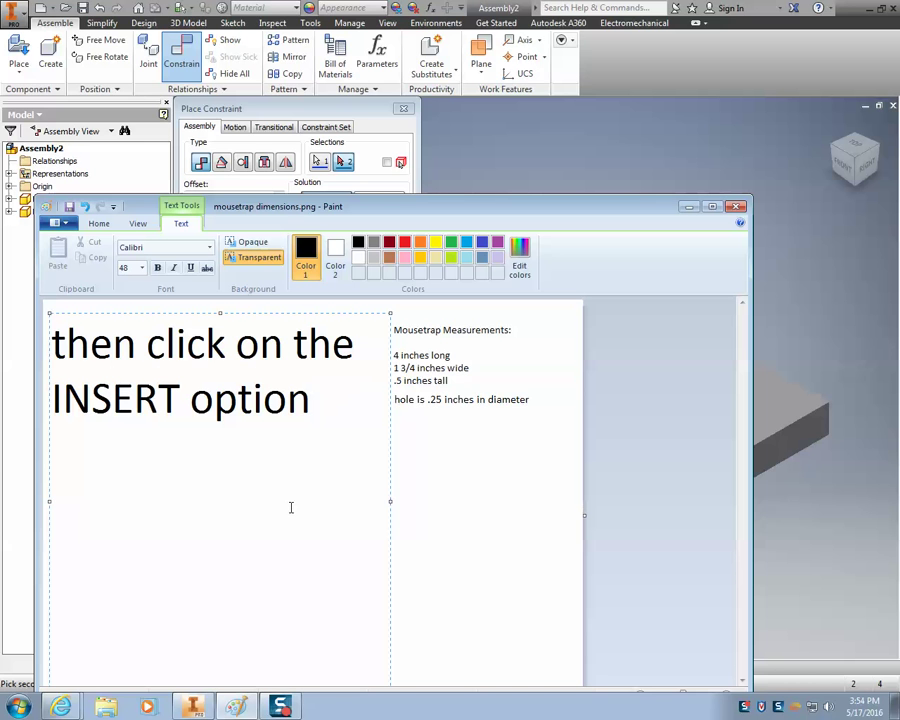
Switch to Inventor and set the constraint type to Insert
click(275, 118)
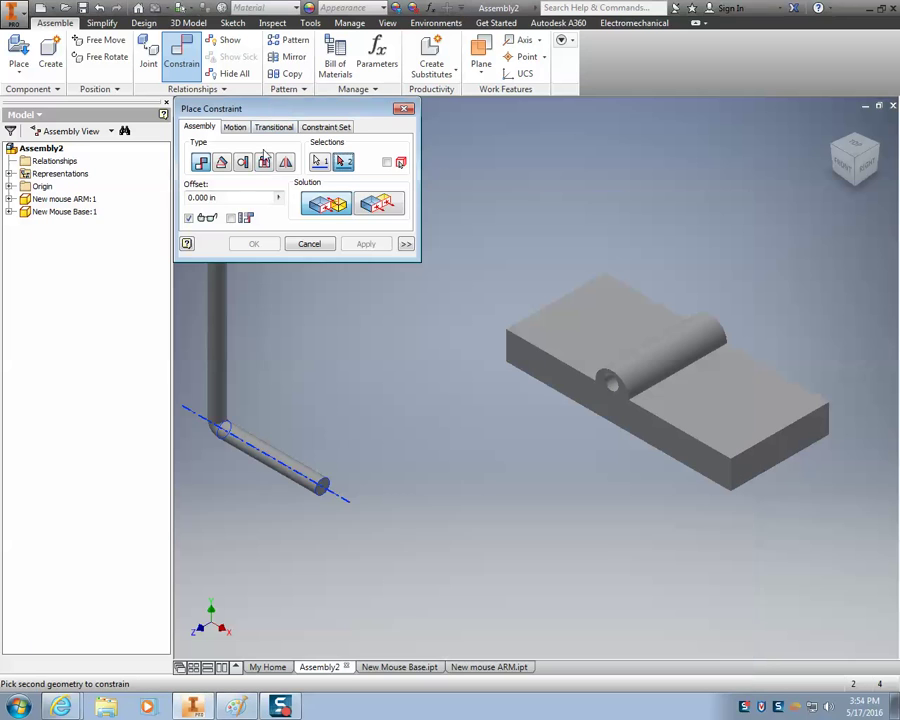
click(264, 163)
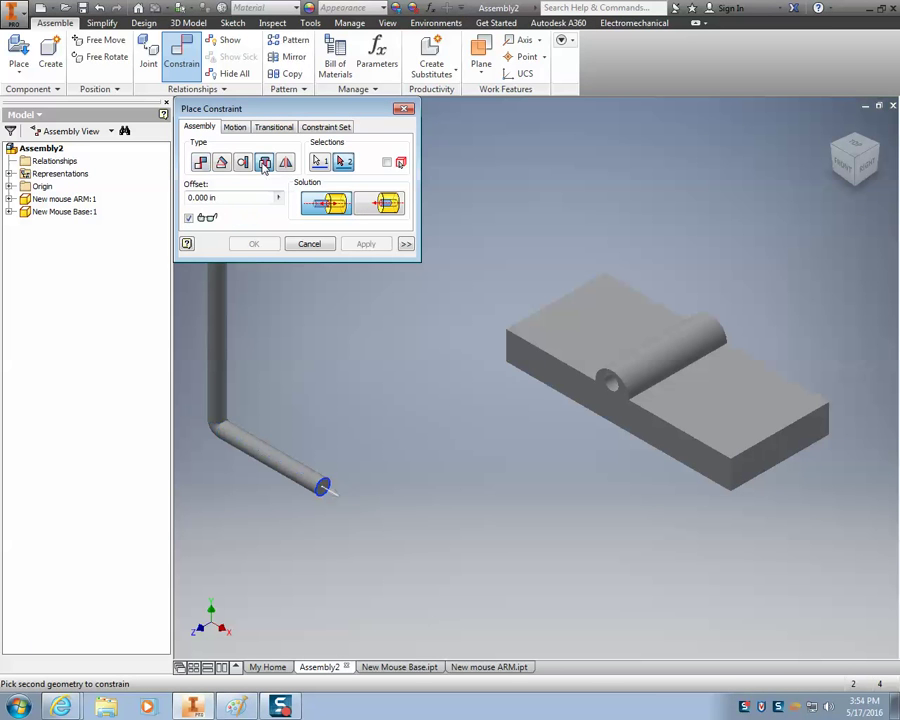
Switch to Paint and replace the note text with "Next we'll click our mousetrap base's "Spring""
key(alt+Tab)
key(alt+Tab)
key(alt+Tab)
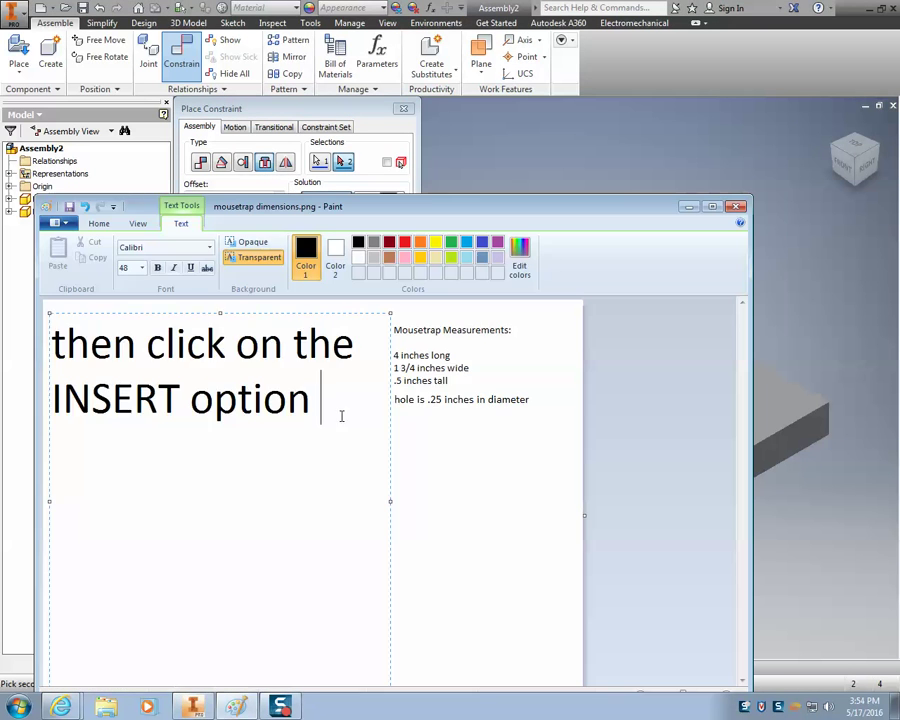
drag(341, 414, 3, 232)
text(Ne)
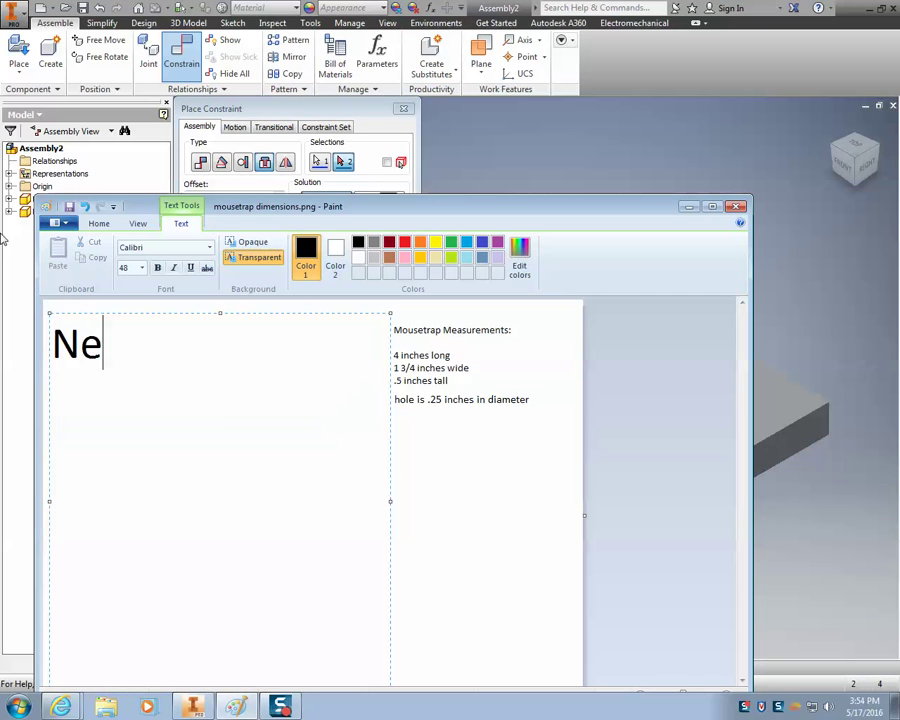
text(xt we'll cli)
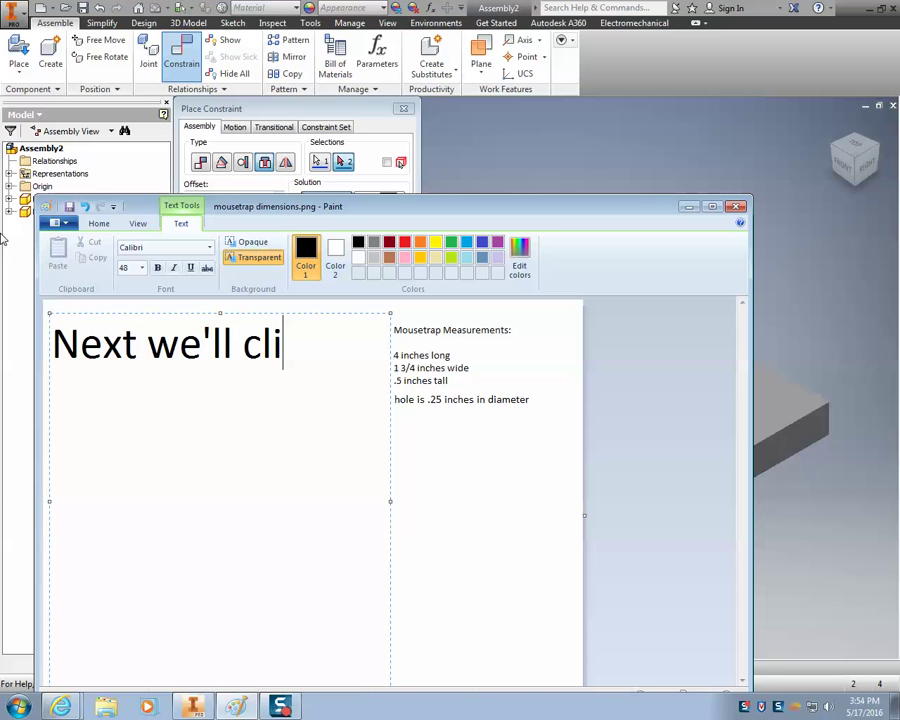
text(ck our mous)
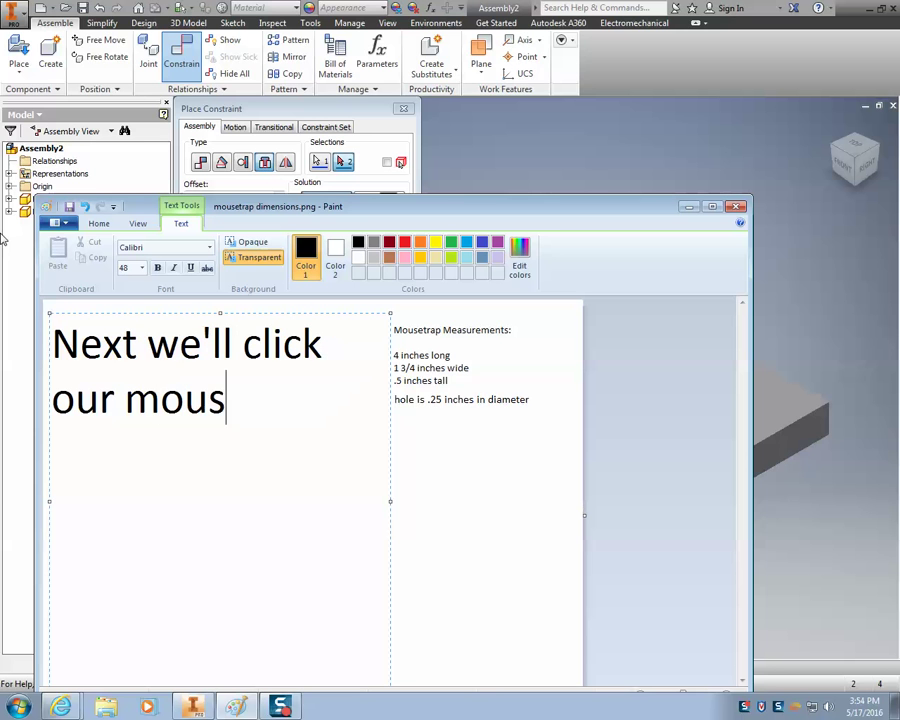
text(etrap base's )
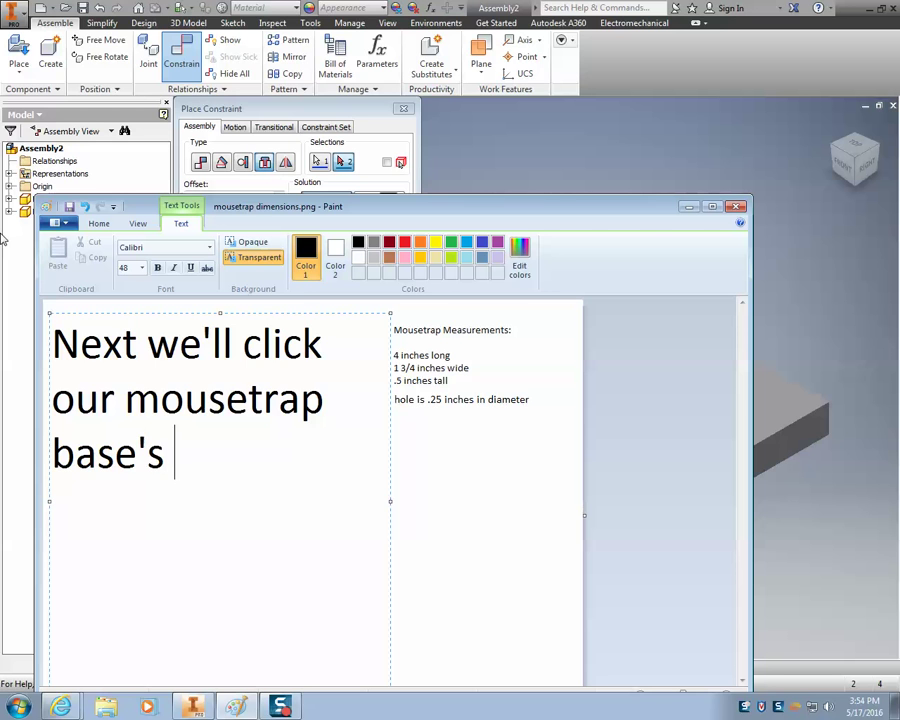
text("Spring)
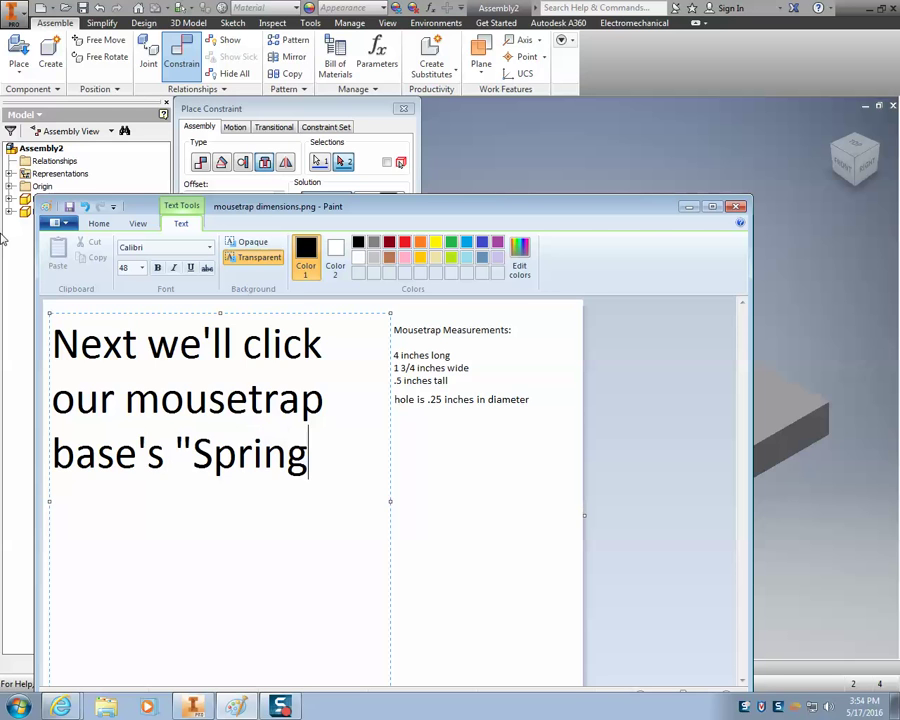
Switch to Inventor, choose the circular hole edge of the base's spring as the second selection and use the Aligned solution
click(78, 162)
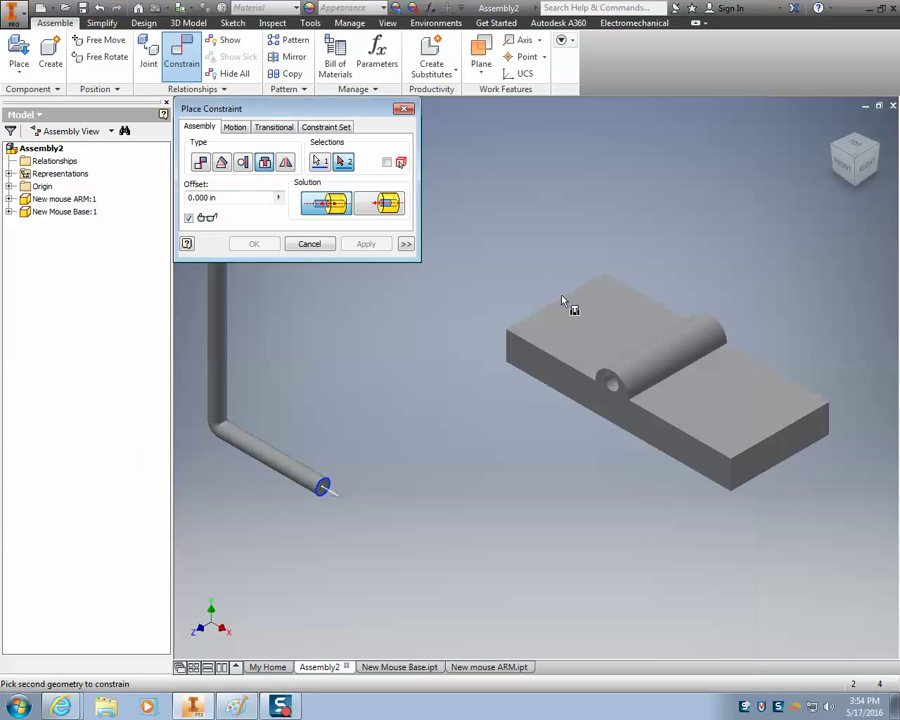
click(612, 385)
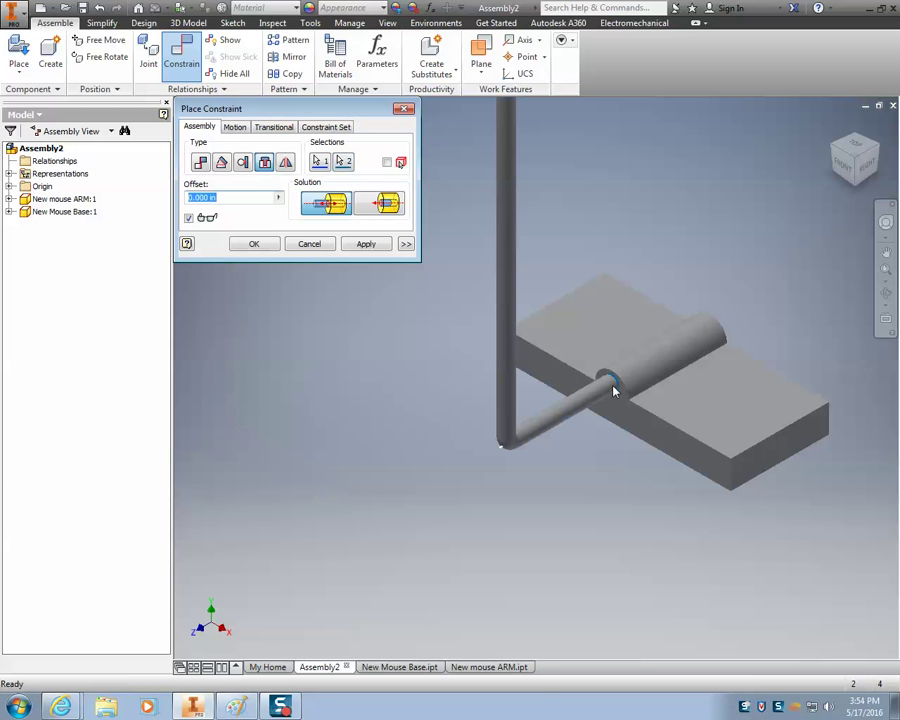
click(386, 206)
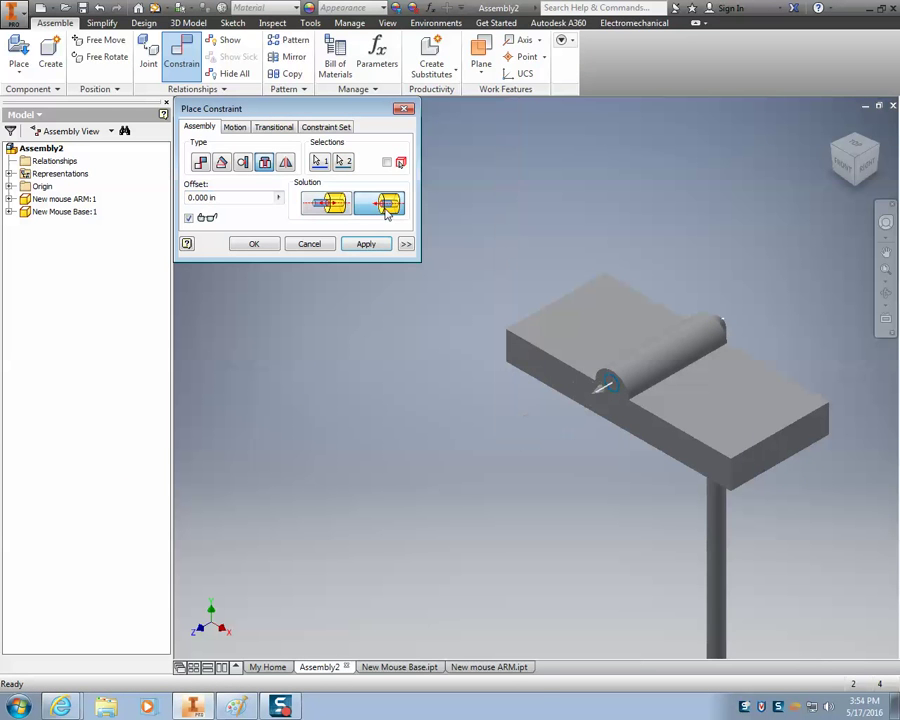
Switch to Paint, replace the note text with "Use the second option there to make it fit correctly!" and uncover the constraint's solution options
key(alt+Tab)
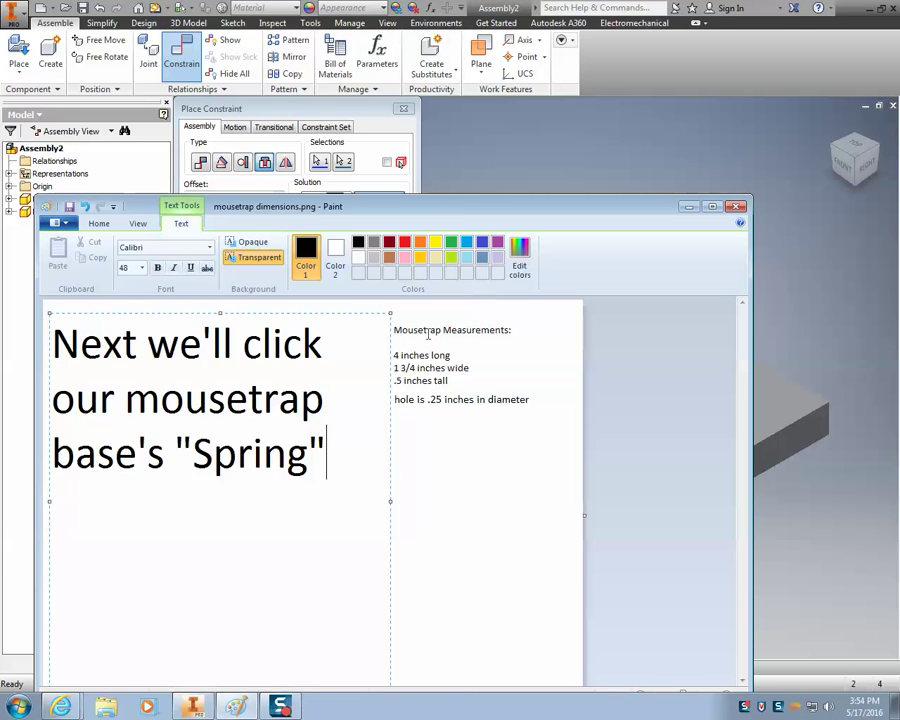
drag(326, 455, 252, 445)
key(ctrl+a)
text(U)
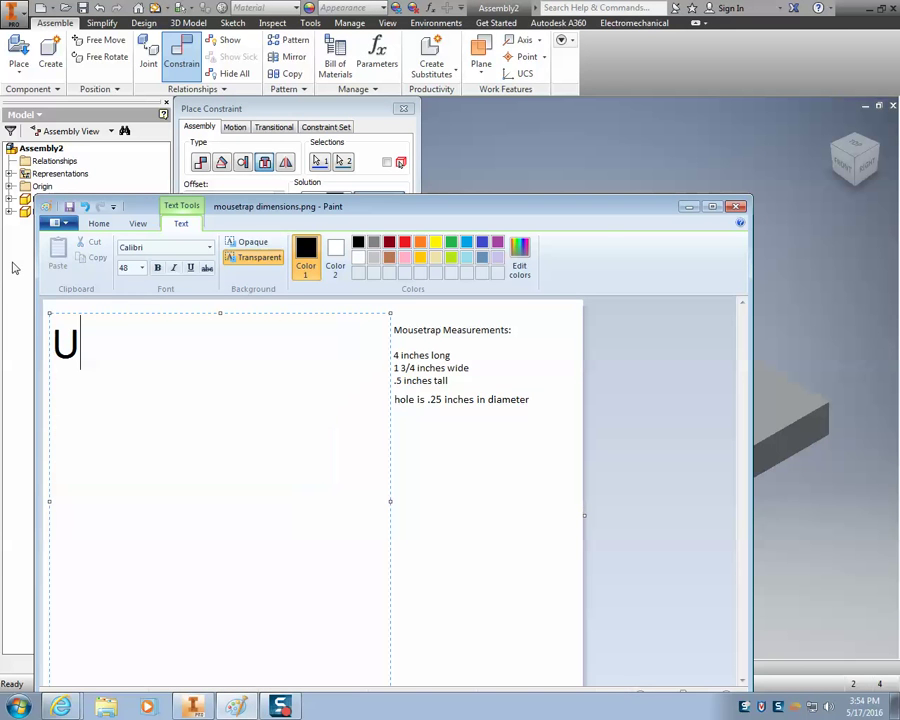
text(se the second o)
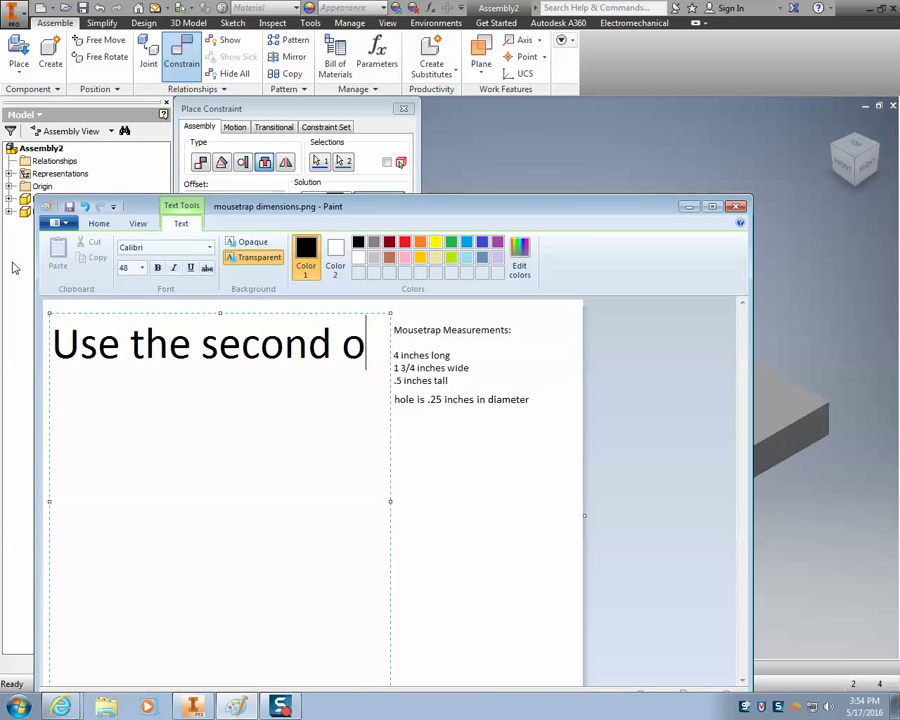
text(ption there to )
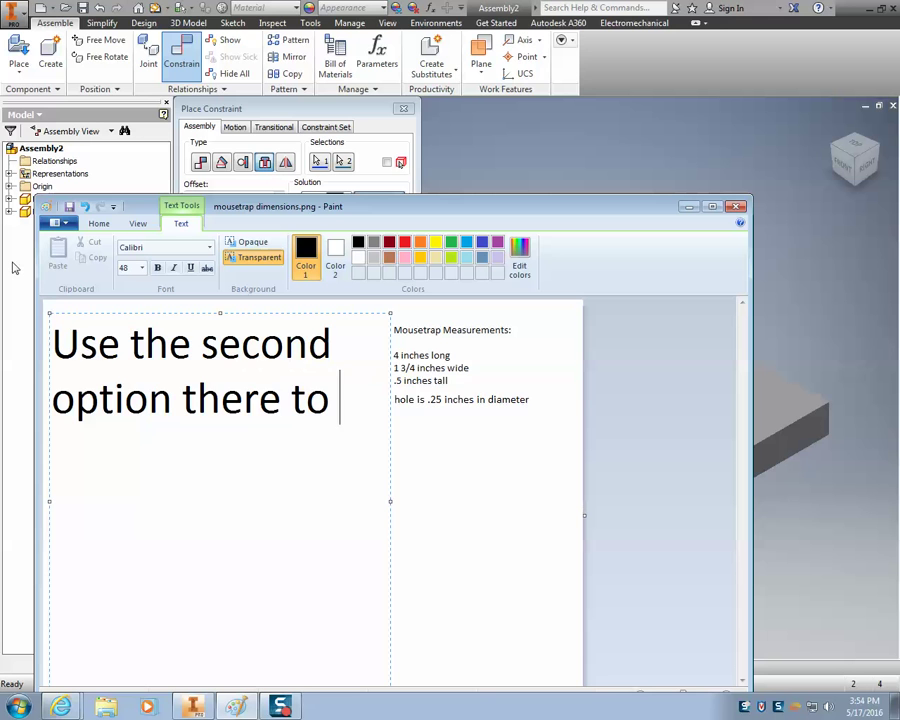
text(make it fit)
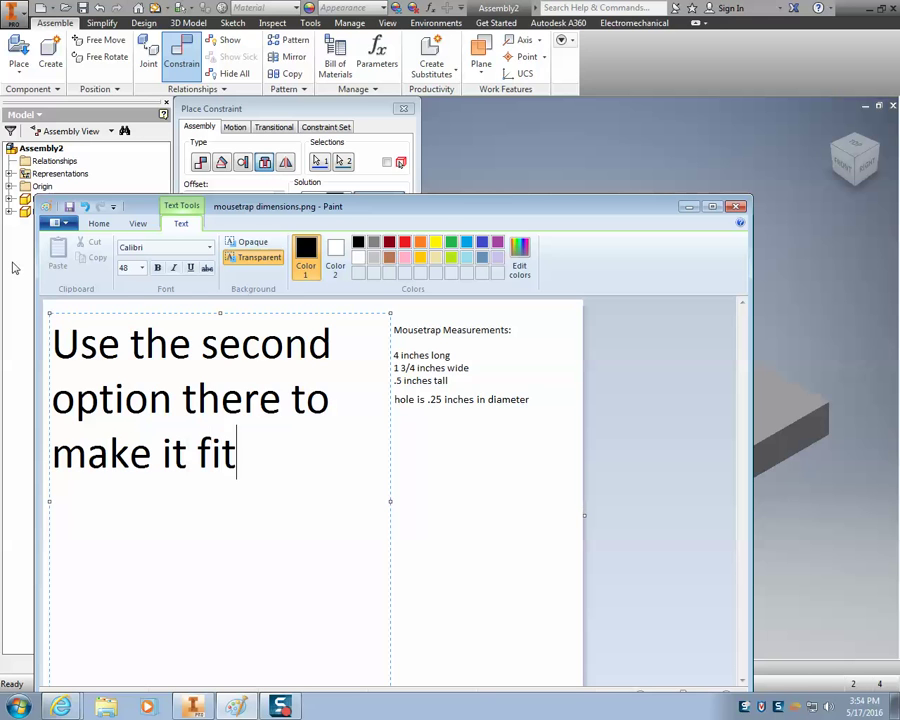
text( correctly!)
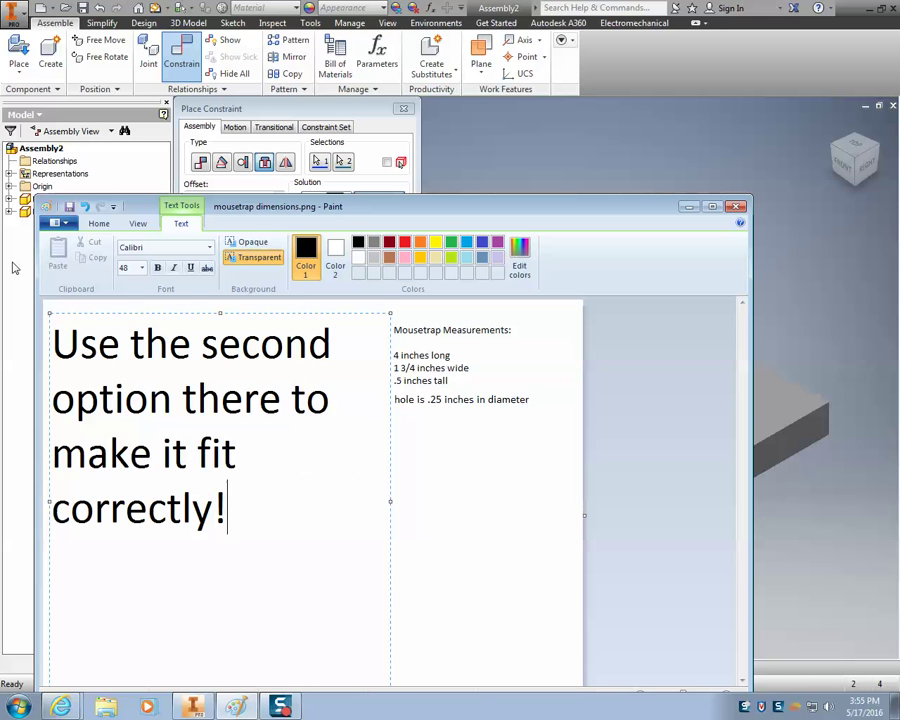
drag(475, 198, 475, 237)
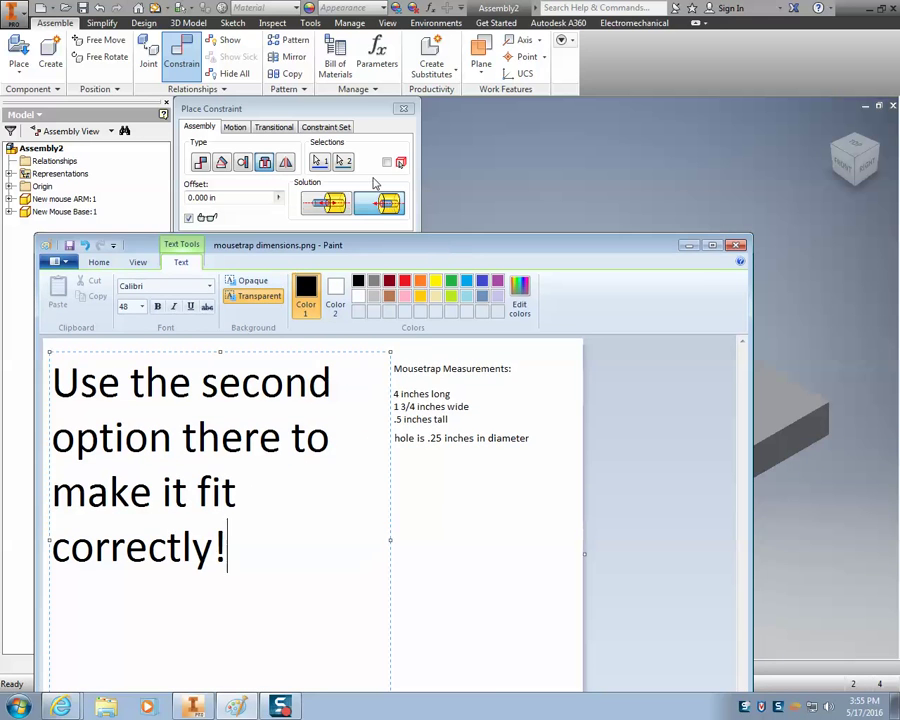
Switch to Inventor, apply the Insert constraint with a 0.000 in offset and finish constraining
click(310, 218)
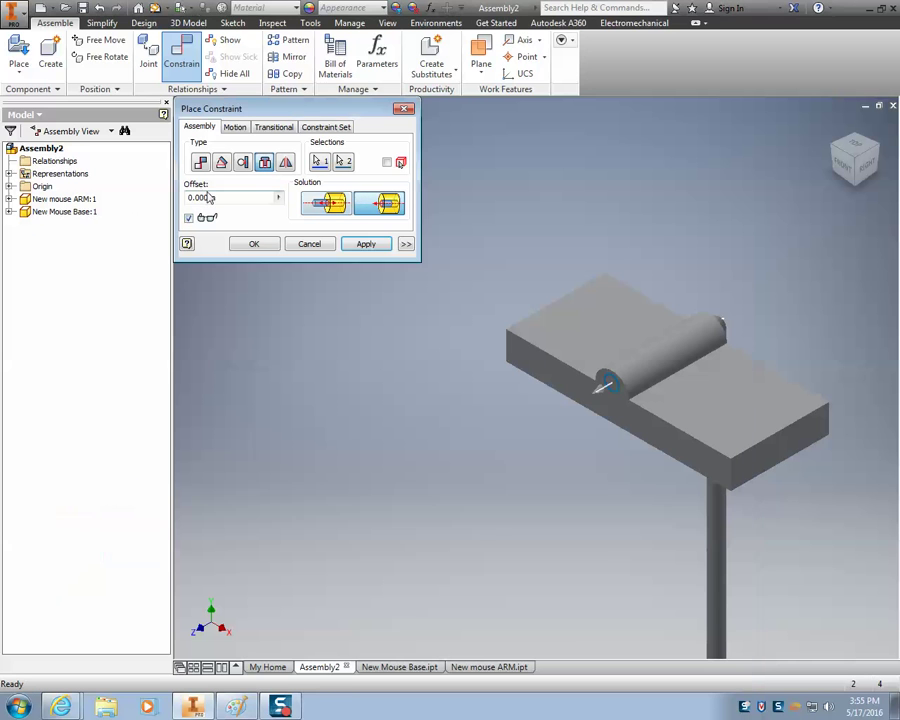
click(366, 245)
click(309, 244)
Reposition the joined parts so the base sits with its spring facing up and ground the base
drag(517, 352, 554, 401)
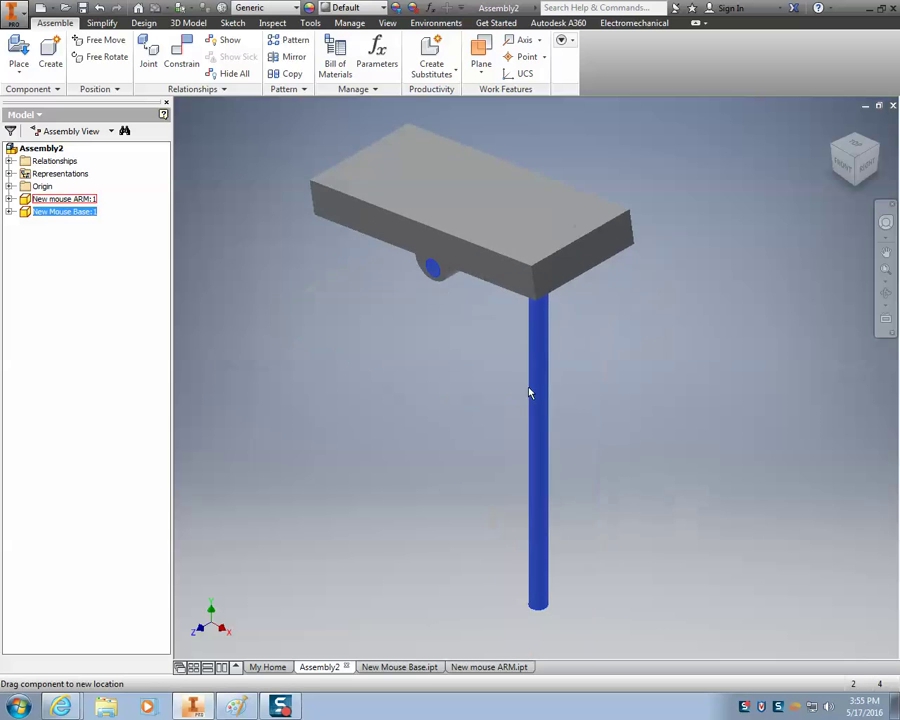
mouse_move(534, 283)
mouse_down()
mouse_move(432, 353)
mouse_move(490, 257)
mouse_move(363, 248)
mouse_move(430, 330)
mouse_move(416, 362)
mouse_move(575, 200)
mouse_move(462, 236)
mouse_move(520, 280)
mouse_up()
right_click(522, 271)
click(462, 166)
drag(462, 195, 390, 305)
right_click(398, 298)
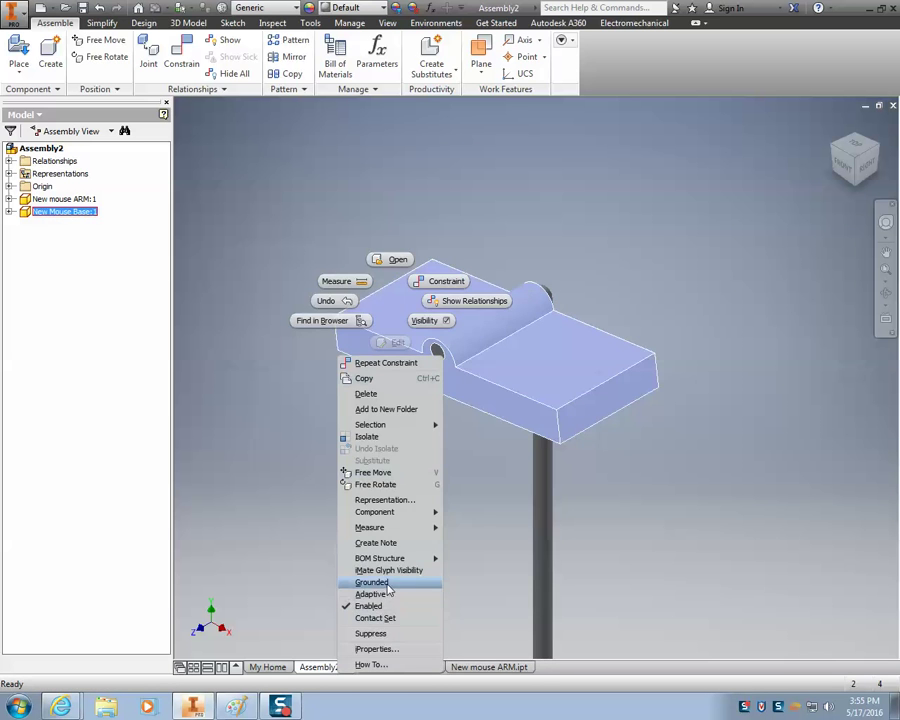
click(371, 582)
Swing the arm around the grounded base's spring until it stands nearly upright above the base
drag(536, 582, 665, 376)
scroll(740, 395, down, 5)
mouse_move(760, 400)
mouse_down()
mouse_move(542, 227)
mouse_move(376, 540)
mouse_move(857, 397)
mouse_move(569, 557)
mouse_move(490, 203)
mouse_move(790, 485)
mouse_move(463, 371)
mouse_move(681, 309)
mouse_up()
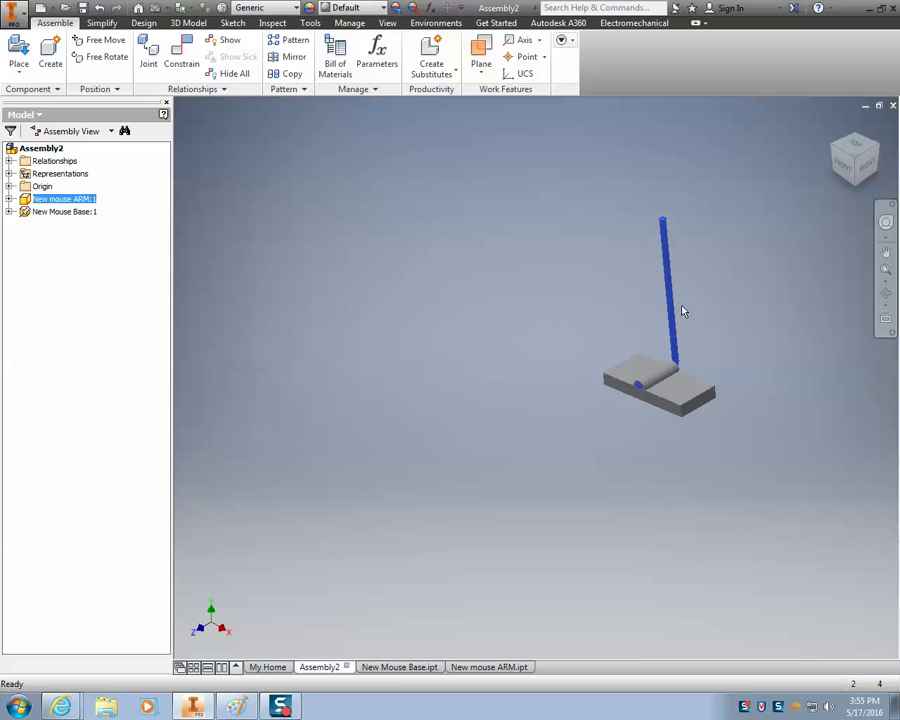
Switch to Paint and replace the note text with "yeah thats fun." and that in turn with "Good work!"
key(alt+Tab)
mouse_move(228, 548)
mouse_down()
mouse_move(2, 410)
mouse_move(2, 327)
mouse_up()
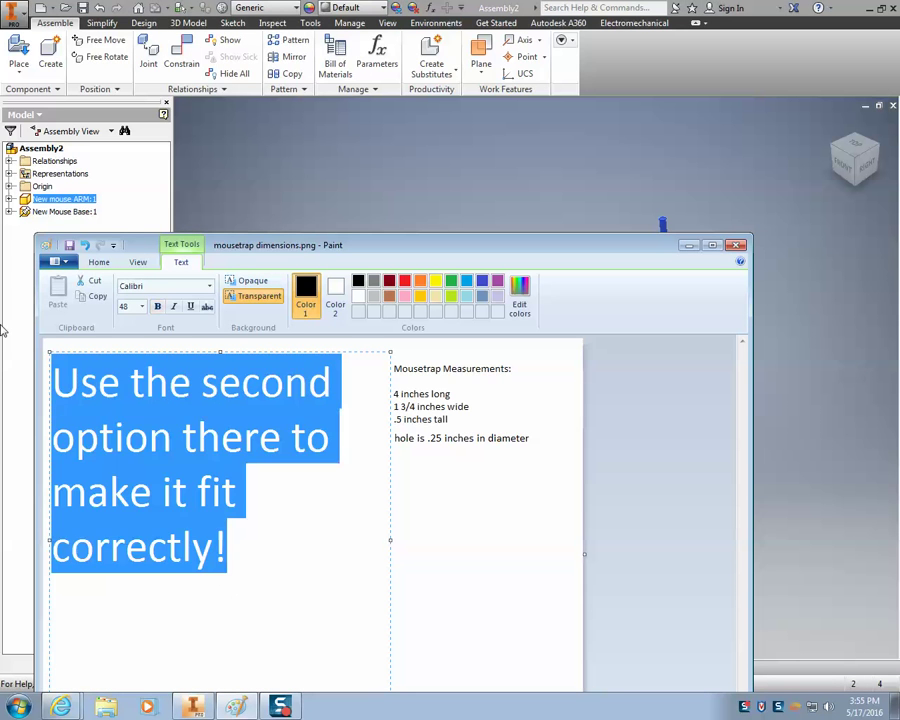
text(yeah tha)
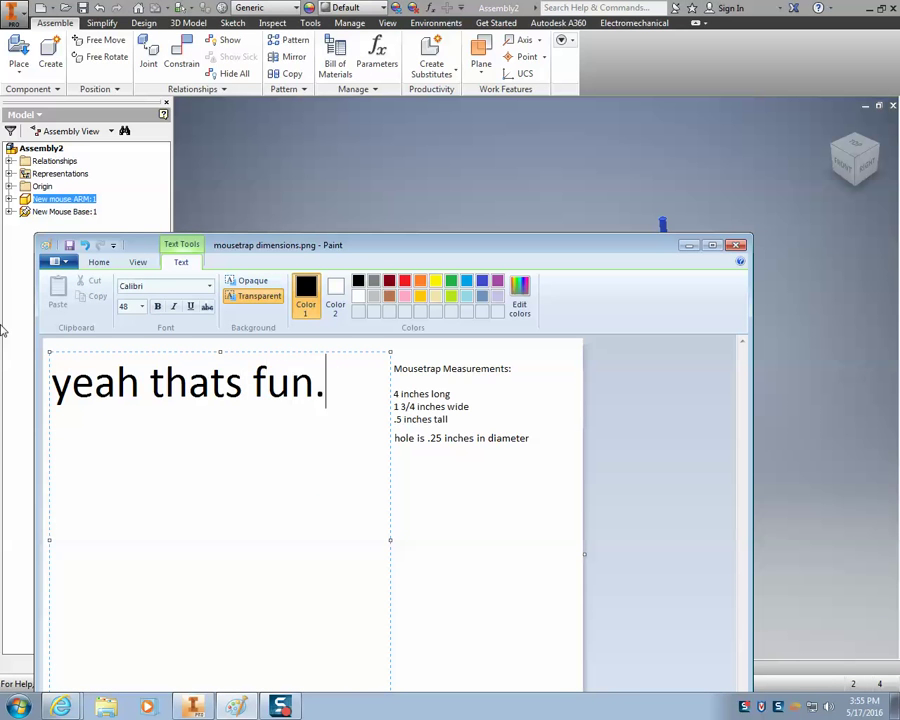
text(ts fun.)
drag(368, 412, 5, 365)
text(Good work!)
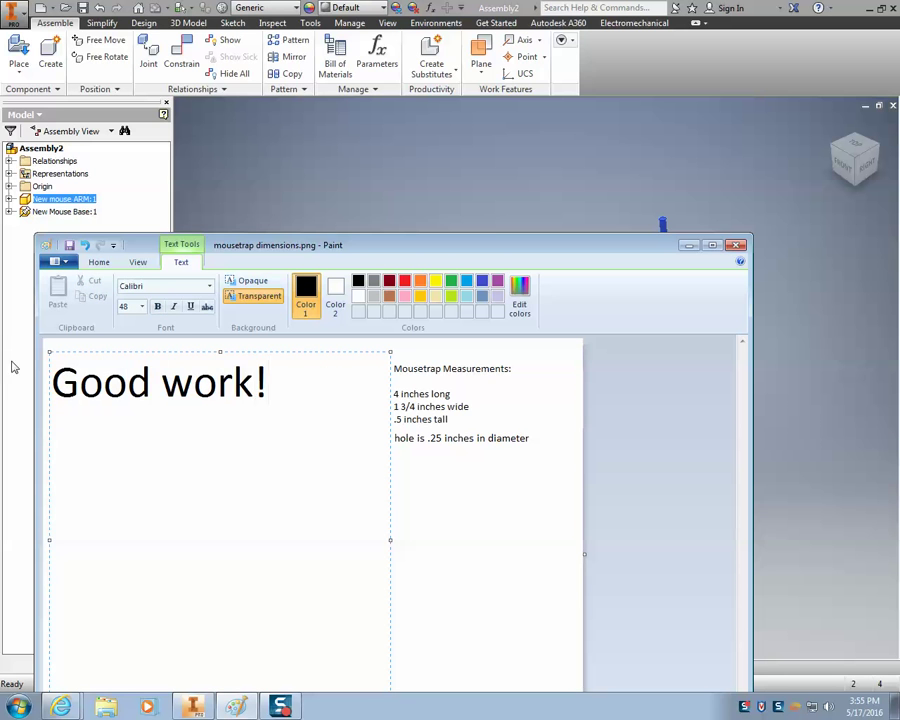
Replace the note text with "The rest of the mousetrap Car is for you to figure out!"
drag(328, 444, 2, 405)
text(The )
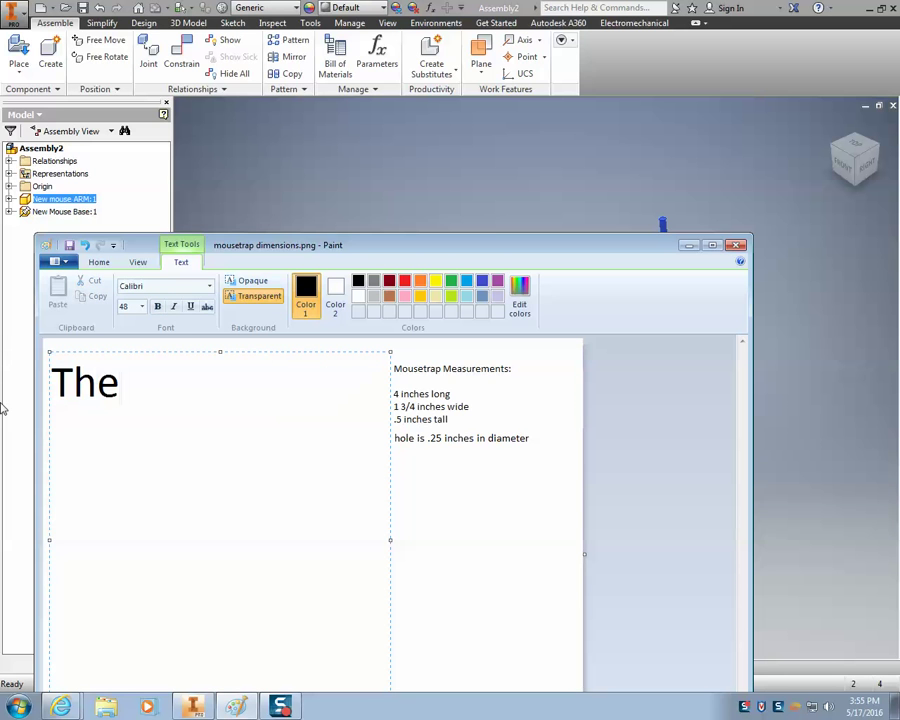
text(rest of the mouse)
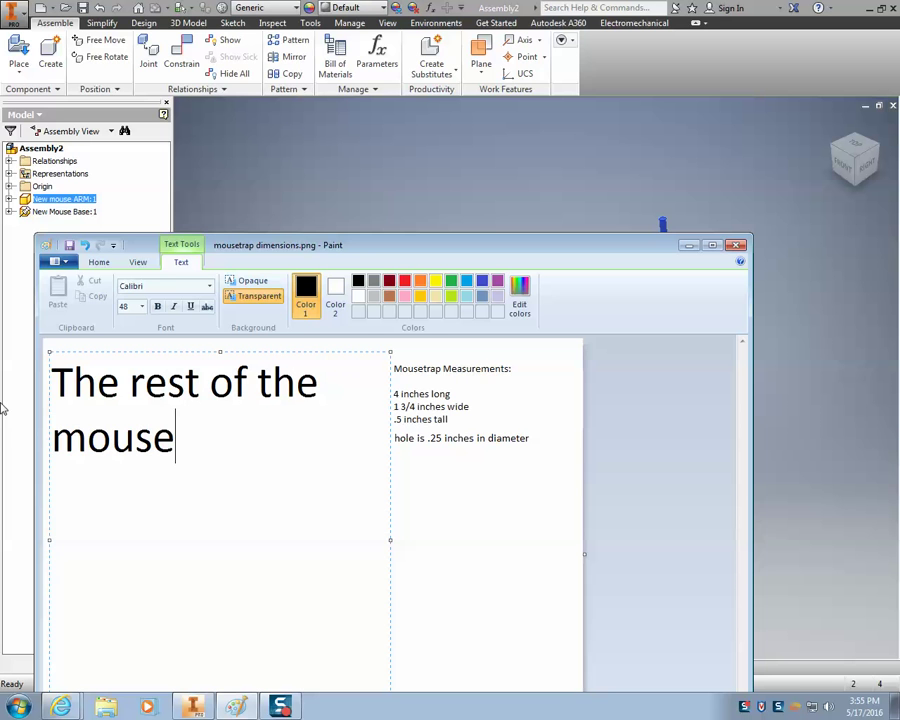
text(trap Car is for you to f)
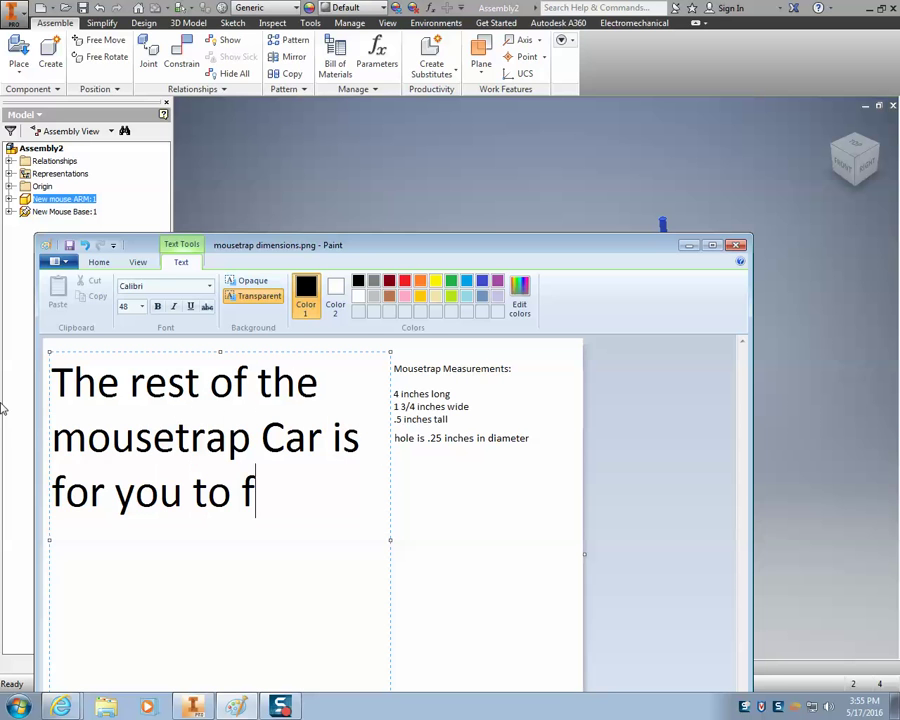
text(igure out!)
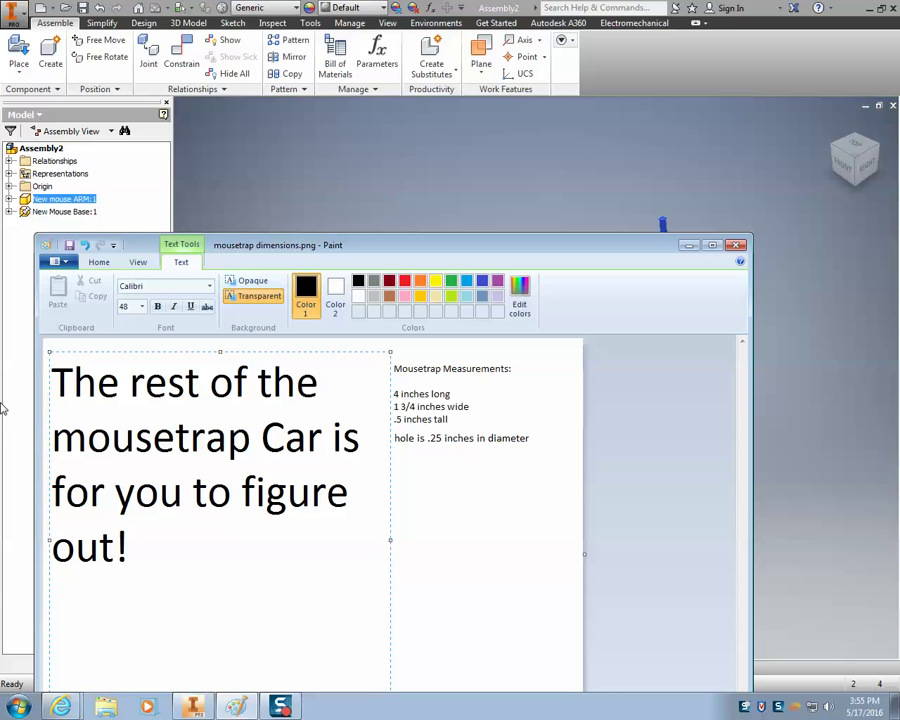